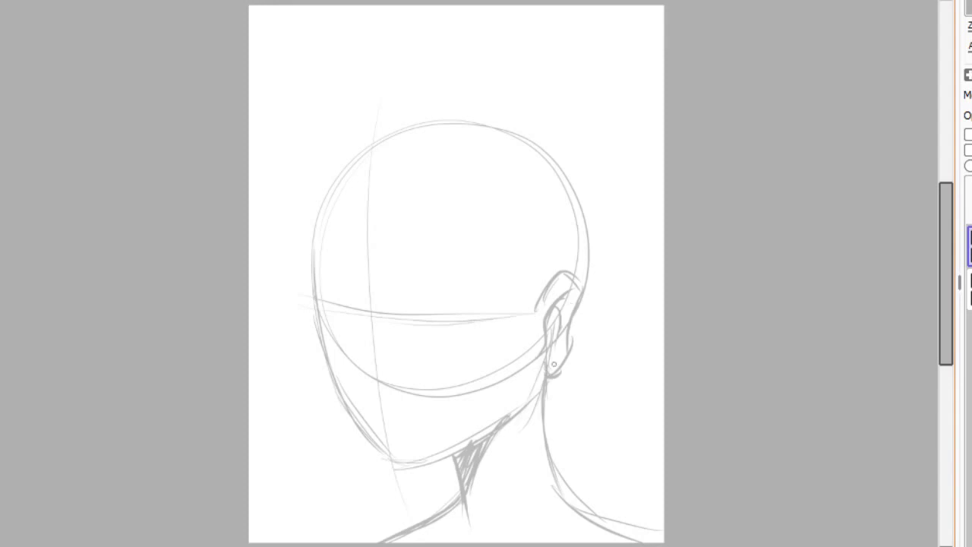
- Sketch the large near eye with iris and highlighted pupil, the tapering eyebrow above it, and the nose
{"action": "mouse_move", "coordinate": [406, 293]}
{"action": "left_mouse_down"}
{"action": "mouse_move", "coordinate": [399, 357]}
{"action": "mouse_move", "coordinate": [503, 335]}
{"action": "mouse_move", "coordinate": [449, 347]}
{"action": "mouse_move", "coordinate": [471, 326]}
{"action": "mouse_move", "coordinate": [461, 331]}
{"action": "left_mouse_up"}
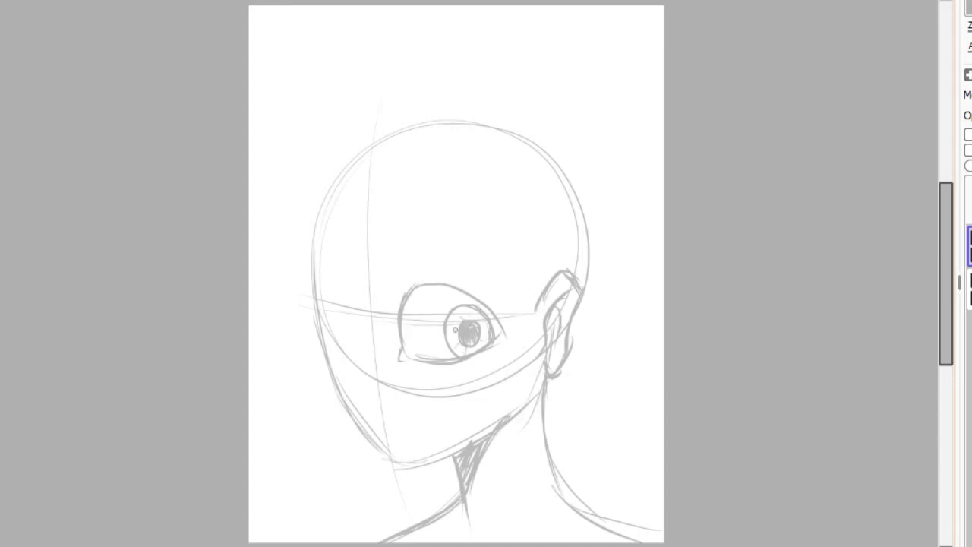
{"action": "mouse_move", "coordinate": [414, 240]}
{"action": "left_mouse_down"}
{"action": "mouse_move", "coordinate": [503, 297]}
{"action": "mouse_move", "coordinate": [456, 255]}
{"action": "left_mouse_up"}
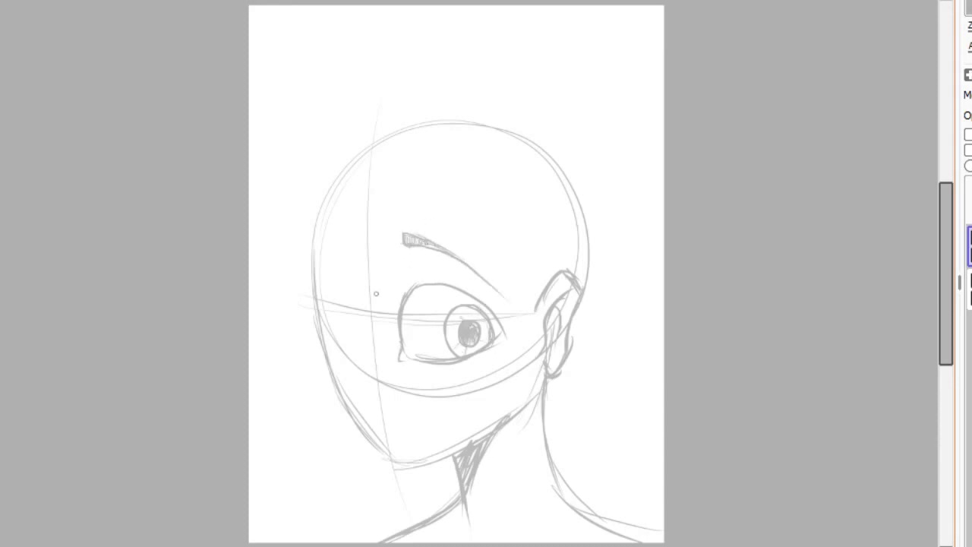
{"action": "left_click_drag", "start_coordinate": [348, 262], "coordinate": [340, 369]}
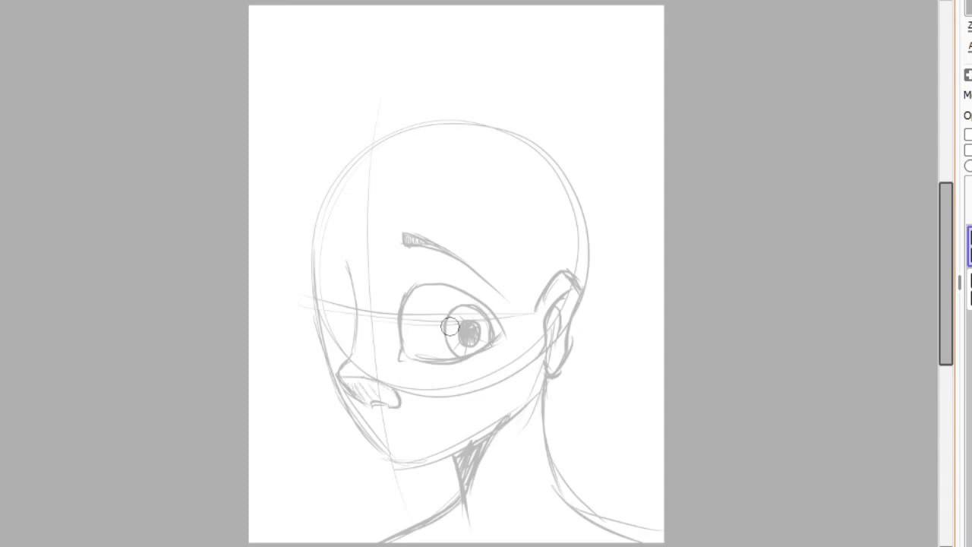
{"action": "left_click_drag", "start_coordinate": [450, 326], "coordinate": [473, 335]}
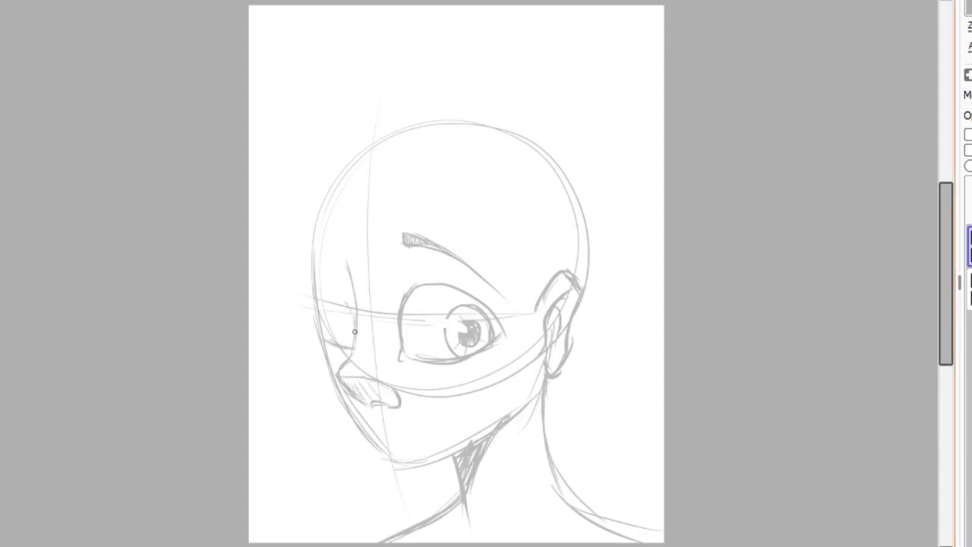
- Sketch the far eye and its eyebrow, the open mouth with full lips, and the cheek and chin contour
{"action": "left_click_drag", "start_coordinate": [323, 302], "coordinate": [353, 322]}
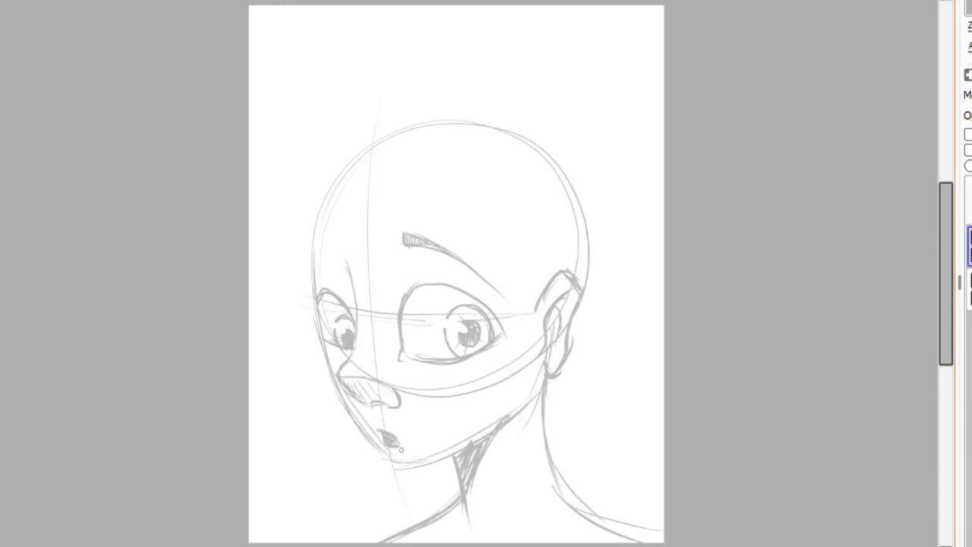
{"action": "mouse_move", "coordinate": [316, 301]}
{"action": "left_mouse_down"}
{"action": "mouse_move", "coordinate": [328, 386]}
{"action": "mouse_move", "coordinate": [363, 436]}
{"action": "mouse_move", "coordinate": [395, 477]}
{"action": "mouse_move", "coordinate": [439, 464]}
{"action": "left_mouse_up"}
{"action": "key", "text": "ctrl+z"}
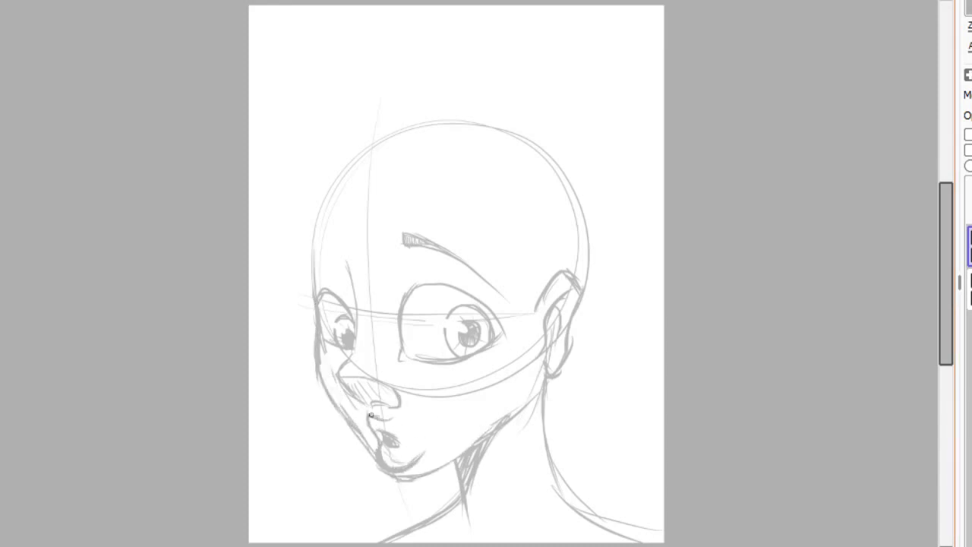
{"action": "mouse_move", "coordinate": [371, 414]}
{"action": "left_mouse_down"}
{"action": "mouse_move", "coordinate": [393, 420]}
{"action": "mouse_move", "coordinate": [405, 453]}
{"action": "left_mouse_up"}
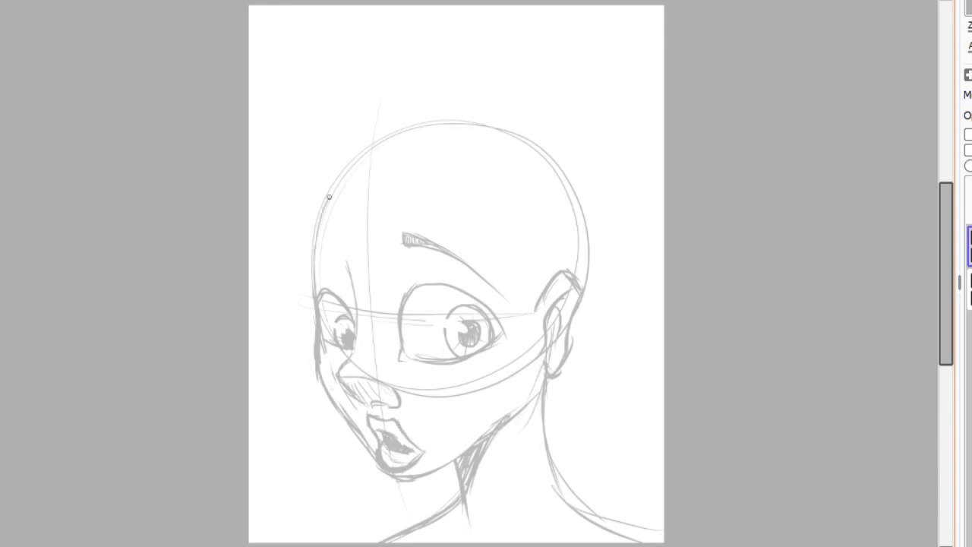
{"action": "mouse_move", "coordinate": [354, 296]}
{"action": "left_mouse_down"}
{"action": "mouse_move", "coordinate": [322, 249]}
{"action": "mouse_move", "coordinate": [334, 243]}
{"action": "left_mouse_up"}
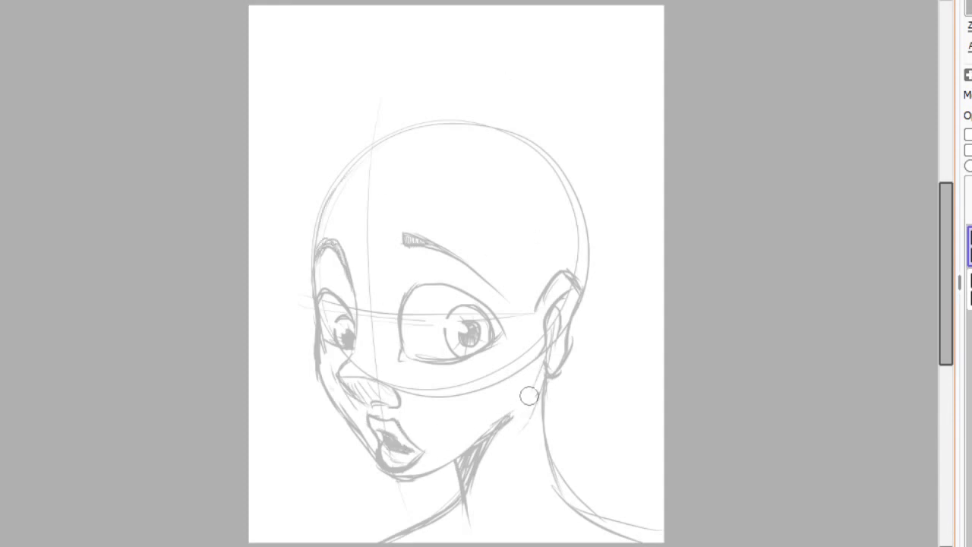
- Erase the construction lines across the face and sketch the hairline with strands swept back over the skull
{"action": "mouse_move", "coordinate": [527, 399]}
{"action": "left_mouse_down"}
{"action": "mouse_move", "coordinate": [360, 366]}
{"action": "mouse_move", "coordinate": [368, 237]}
{"action": "mouse_move", "coordinate": [411, 332]}
{"action": "mouse_move", "coordinate": [507, 317]}
{"action": "left_mouse_up"}
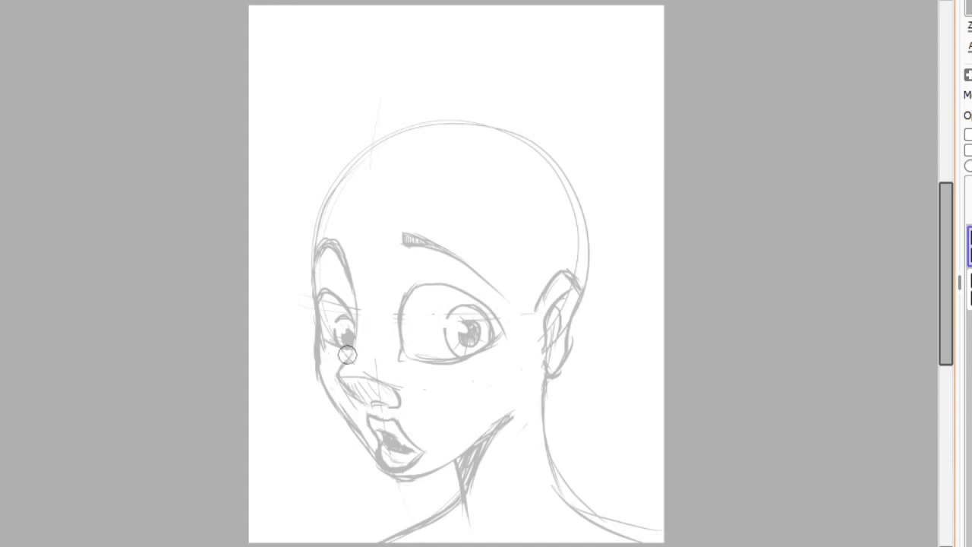
{"action": "mouse_move", "coordinate": [346, 184]}
{"action": "left_mouse_down"}
{"action": "mouse_move", "coordinate": [485, 177]}
{"action": "mouse_move", "coordinate": [535, 272]}
{"action": "mouse_move", "coordinate": [532, 336]}
{"action": "left_mouse_up"}
{"action": "left_click_drag", "start_coordinate": [369, 253], "coordinate": [507, 120]}
{"action": "left_click_drag", "start_coordinate": [401, 181], "coordinate": [523, 142]}
{"action": "left_click_drag", "start_coordinate": [454, 176], "coordinate": [588, 197]}
{"action": "left_click_drag", "start_coordinate": [471, 210], "coordinate": [577, 232]}
{"action": "left_click_drag", "start_coordinate": [428, 126], "coordinate": [375, 178]}
{"action": "left_click_drag", "start_coordinate": [386, 139], "coordinate": [343, 186]}
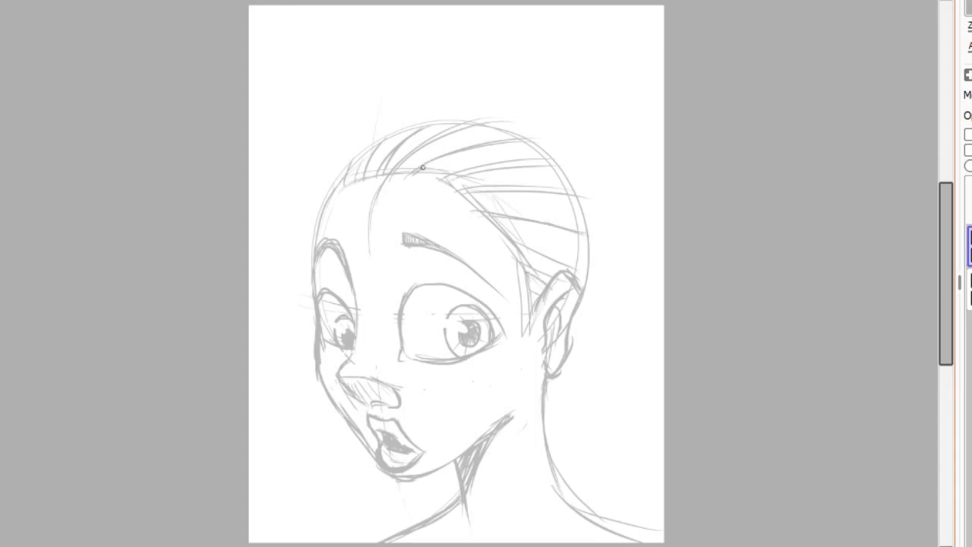
- Sketch the jagged outer hair contour with strands around the ear, and add a ribbed collar at the neck
{"action": "mouse_move", "coordinate": [479, 121]}
{"action": "left_mouse_down"}
{"action": "mouse_move", "coordinate": [558, 149]}
{"action": "mouse_move", "coordinate": [581, 181]}
{"action": "mouse_move", "coordinate": [600, 256]}
{"action": "left_mouse_up"}
{"action": "left_click_drag", "start_coordinate": [509, 234], "coordinate": [597, 289]}
{"action": "mouse_move", "coordinate": [548, 254]}
{"action": "left_mouse_down"}
{"action": "mouse_move", "coordinate": [580, 334]}
{"action": "mouse_move", "coordinate": [556, 380]}
{"action": "left_mouse_up"}
{"action": "mouse_move", "coordinate": [486, 135]}
{"action": "left_mouse_down"}
{"action": "mouse_move", "coordinate": [395, 131]}
{"action": "mouse_move", "coordinate": [335, 186]}
{"action": "mouse_move", "coordinate": [450, 112]}
{"action": "mouse_move", "coordinate": [423, 122]}
{"action": "left_mouse_up"}
{"action": "left_click_drag", "start_coordinate": [532, 286], "coordinate": [518, 354]}
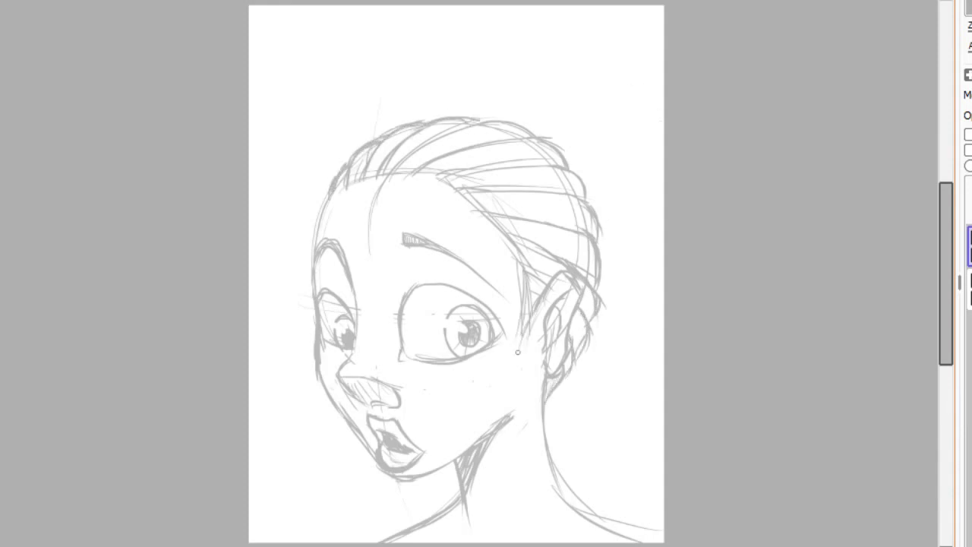
{"action": "mouse_move", "coordinate": [553, 469]}
{"action": "left_mouse_down"}
{"action": "mouse_move", "coordinate": [466, 506]}
{"action": "mouse_move", "coordinate": [552, 467]}
{"action": "mouse_move", "coordinate": [579, 506]}
{"action": "mouse_move", "coordinate": [454, 513]}
{"action": "mouse_move", "coordinate": [537, 533]}
{"action": "mouse_move", "coordinate": [560, 507]}
{"action": "mouse_move", "coordinate": [541, 544]}
{"action": "left_mouse_up"}
{"action": "left_click_drag", "start_coordinate": [585, 509], "coordinate": [648, 543]}
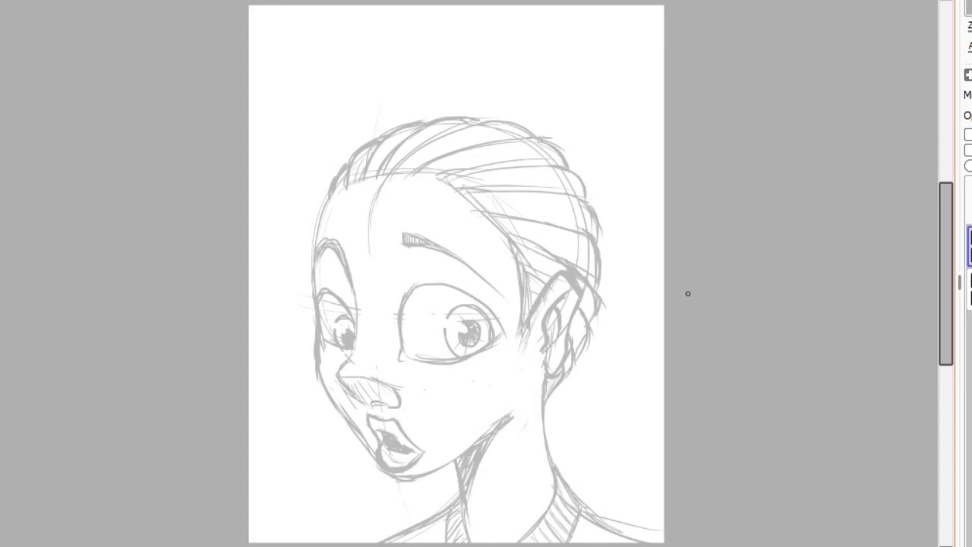
- Sketch diagonal background lines on both sides of the head, rising from the lower left to the upper right
{"action": "left_click_drag", "start_coordinate": [315, 303], "coordinate": [249, 376]}
{"action": "left_click_drag", "start_coordinate": [268, 544], "coordinate": [372, 456]}
{"action": "left_click_drag", "start_coordinate": [604, 250], "coordinate": [666, 183]}
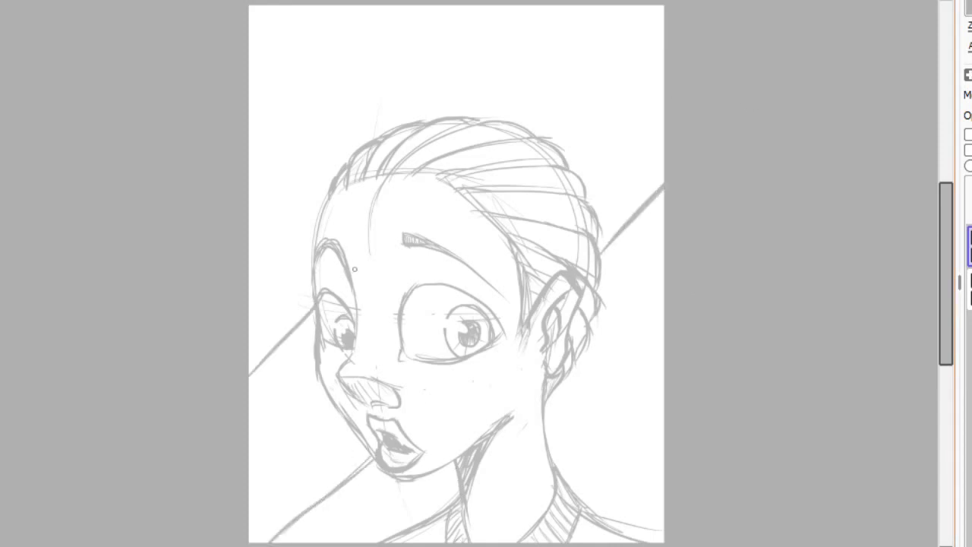
{"action": "left_click_drag", "start_coordinate": [534, 134], "coordinate": [664, 30]}
{"action": "left_click_drag", "start_coordinate": [376, 461], "coordinate": [280, 542]}
{"action": "left_click_drag", "start_coordinate": [314, 509], "coordinate": [279, 540]}
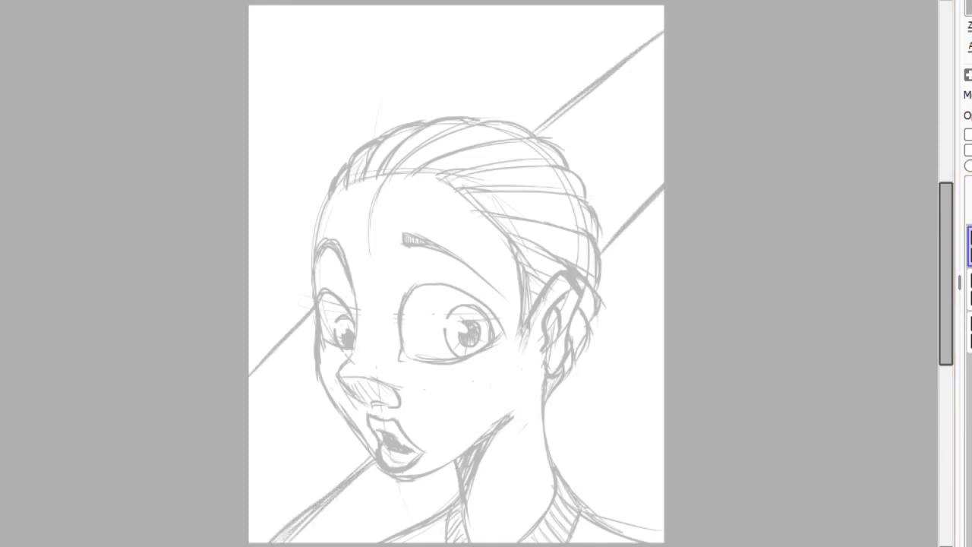
- Ink the near eye's outline in black over the sketch, thickening the upper lid line
{"action": "scroll", "coordinate": [439, 371], "scroll_direction": "up", "scroll_amount": 2}
{"action": "mouse_move", "coordinate": [359, 317]}
{"action": "left_mouse_down"}
{"action": "mouse_move", "coordinate": [389, 189]}
{"action": "mouse_move", "coordinate": [357, 337]}
{"action": "mouse_move", "coordinate": [564, 285]}
{"action": "left_mouse_up"}
{"action": "key", "text": "ctrl+z"}
{"action": "key", "text": "ctrl+z"}
{"action": "mouse_move", "coordinate": [384, 190]}
{"action": "left_mouse_down"}
{"action": "mouse_move", "coordinate": [565, 284]}
{"action": "mouse_move", "coordinate": [487, 199]}
{"action": "mouse_move", "coordinate": [565, 284]}
{"action": "left_mouse_up"}
{"action": "key", "text": "ctrl+z"}
{"action": "key", "text": "ctrl+z"}
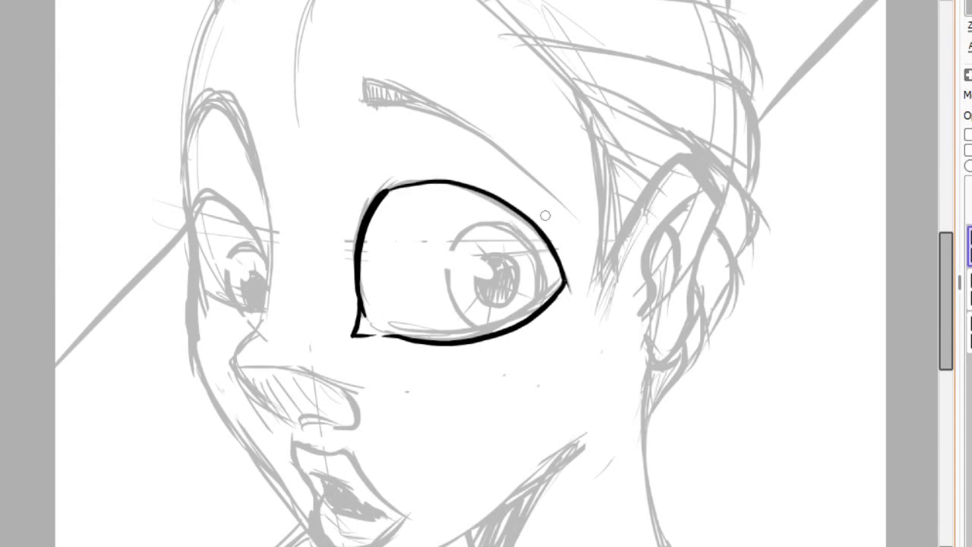
{"action": "left_click_drag", "start_coordinate": [383, 190], "coordinate": [468, 184]}
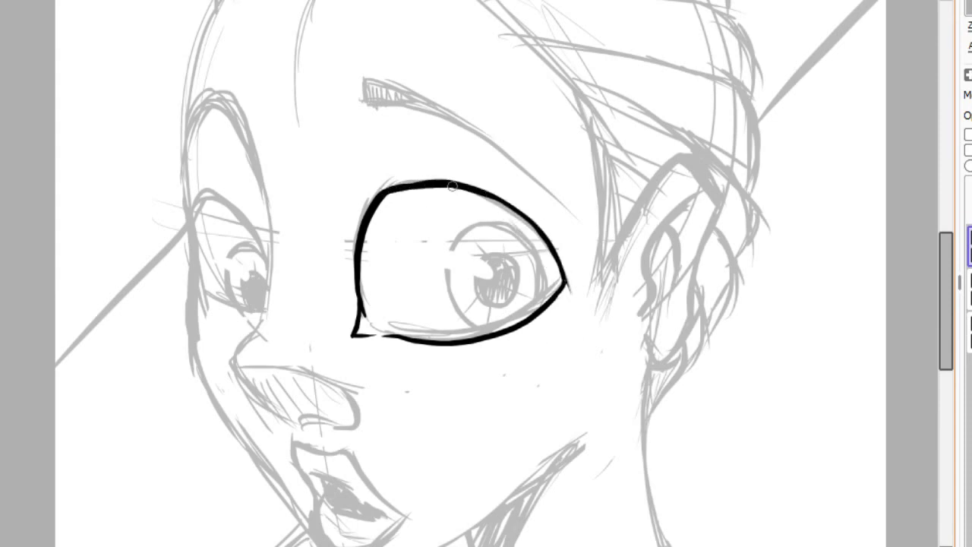
{"action": "left_click_drag", "start_coordinate": [511, 210], "coordinate": [564, 282]}
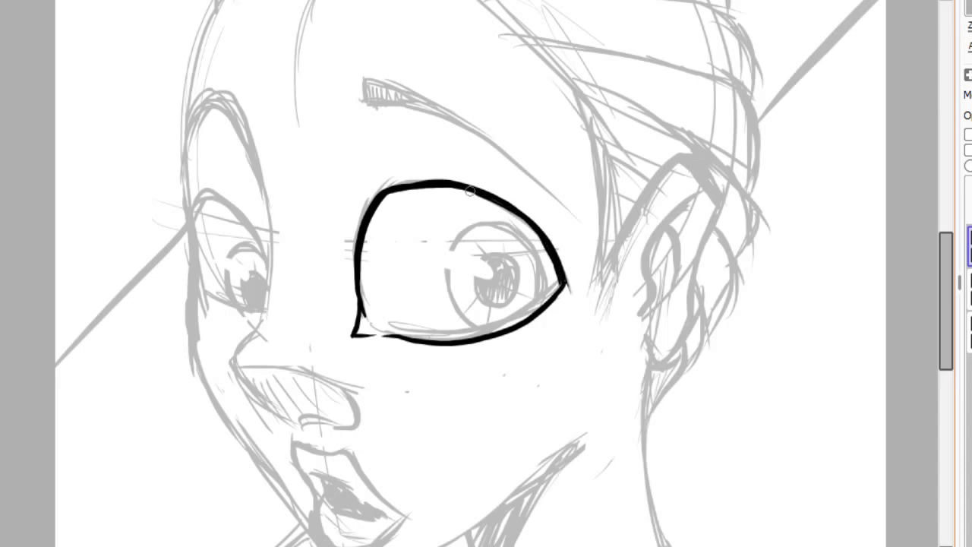
- Ink the tapered eyelashes along the outer corner of the near eye
{"action": "mouse_move", "coordinate": [507, 200]}
{"action": "left_mouse_down"}
{"action": "mouse_move", "coordinate": [556, 214]}
{"action": "mouse_move", "coordinate": [576, 238]}
{"action": "left_mouse_up"}
{"action": "mouse_move", "coordinate": [553, 252]}
{"action": "left_mouse_down"}
{"action": "mouse_move", "coordinate": [587, 266]}
{"action": "mouse_move", "coordinate": [600, 291]}
{"action": "left_mouse_up"}
{"action": "left_click_drag", "start_coordinate": [564, 282], "coordinate": [585, 301]}
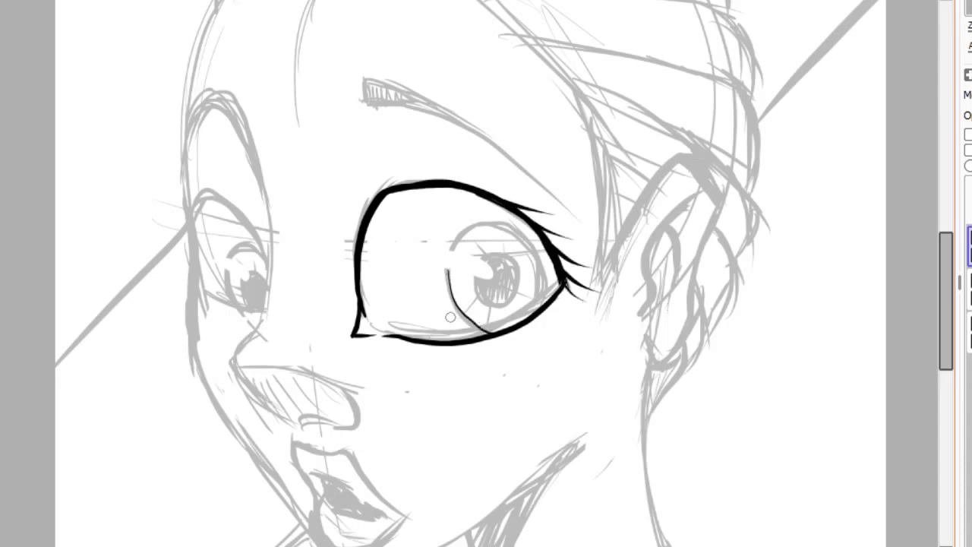
- Ink the near eye's iris and notched pupil outline, and fill the pupil solid black
{"action": "left_click_drag", "start_coordinate": [451, 271], "coordinate": [490, 336]}
{"action": "mouse_move", "coordinate": [452, 249]}
{"action": "left_mouse_down"}
{"action": "mouse_move", "coordinate": [470, 226]}
{"action": "mouse_move", "coordinate": [502, 224]}
{"action": "mouse_move", "coordinate": [493, 222]}
{"action": "mouse_move", "coordinate": [533, 244]}
{"action": "mouse_move", "coordinate": [549, 304]}
{"action": "left_mouse_up"}
{"action": "mouse_move", "coordinate": [475, 284]}
{"action": "left_mouse_down"}
{"action": "mouse_move", "coordinate": [509, 300]}
{"action": "mouse_move", "coordinate": [491, 255]}
{"action": "mouse_move", "coordinate": [520, 280]}
{"action": "mouse_move", "coordinate": [477, 280]}
{"action": "mouse_move", "coordinate": [499, 259]}
{"action": "left_mouse_up"}
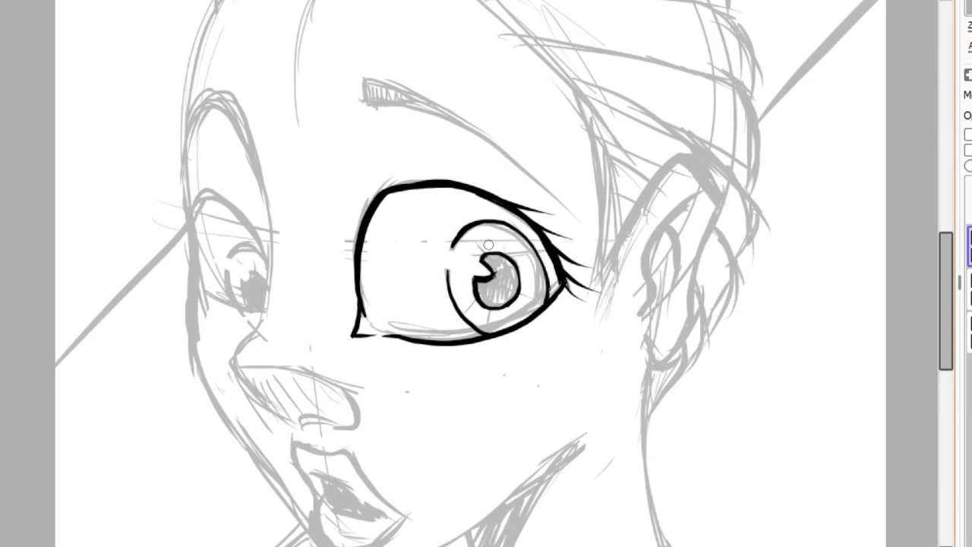
{"action": "left_click", "coordinate": [500, 285]}
- Ink the nose from the inner end of the far brow down to the tip and nostril, including its upper plane line
{"action": "scroll", "coordinate": [504, 436], "scroll_direction": "down", "scroll_amount": 3}
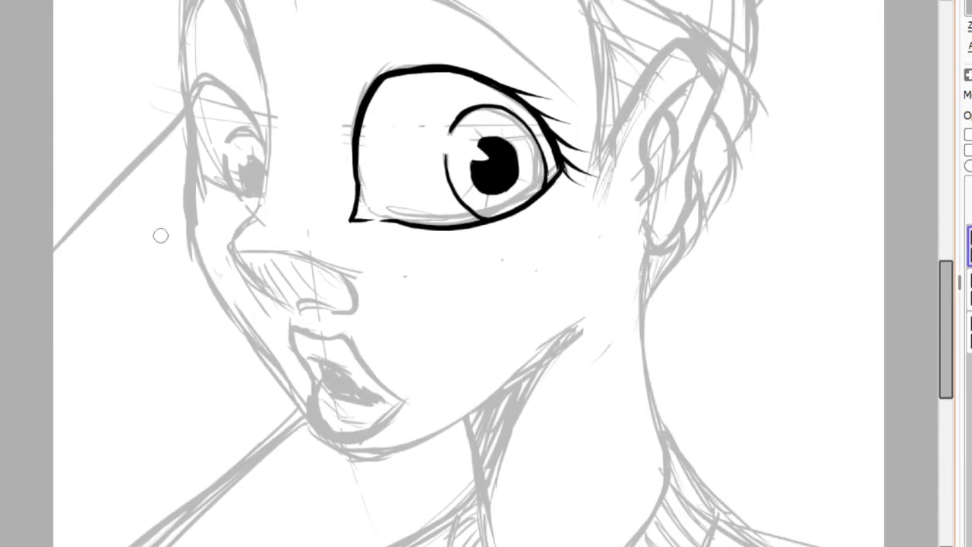
{"action": "scroll", "coordinate": [435, 158], "scroll_direction": "up", "scroll_amount": 2}
{"action": "scroll", "coordinate": [435, 158], "scroll_direction": "left", "scroll_amount": 1}
{"action": "left_click_drag", "start_coordinate": [269, 95], "coordinate": [283, 271]}
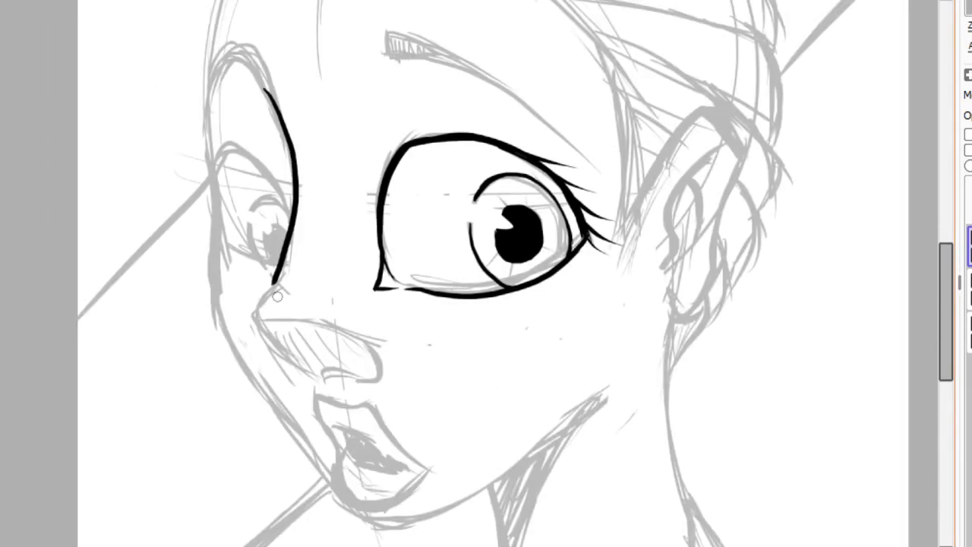
{"action": "key", "text": "ctrl+z"}
{"action": "mouse_move", "coordinate": [275, 108]}
{"action": "left_mouse_down"}
{"action": "mouse_move", "coordinate": [284, 269]}
{"action": "mouse_move", "coordinate": [261, 312]}
{"action": "mouse_move", "coordinate": [282, 347]}
{"action": "mouse_move", "coordinate": [371, 379]}
{"action": "left_mouse_up"}
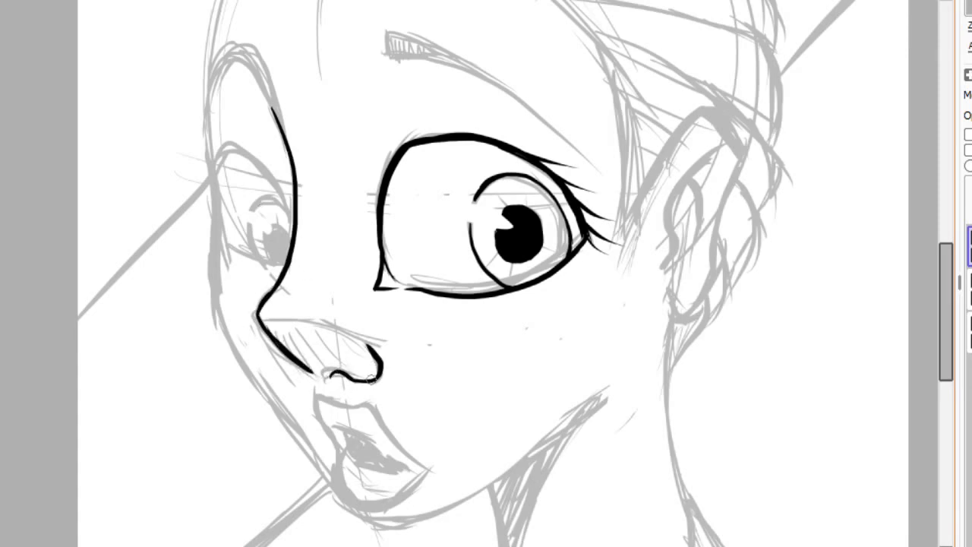
{"action": "left_click_drag", "start_coordinate": [260, 316], "coordinate": [354, 338]}
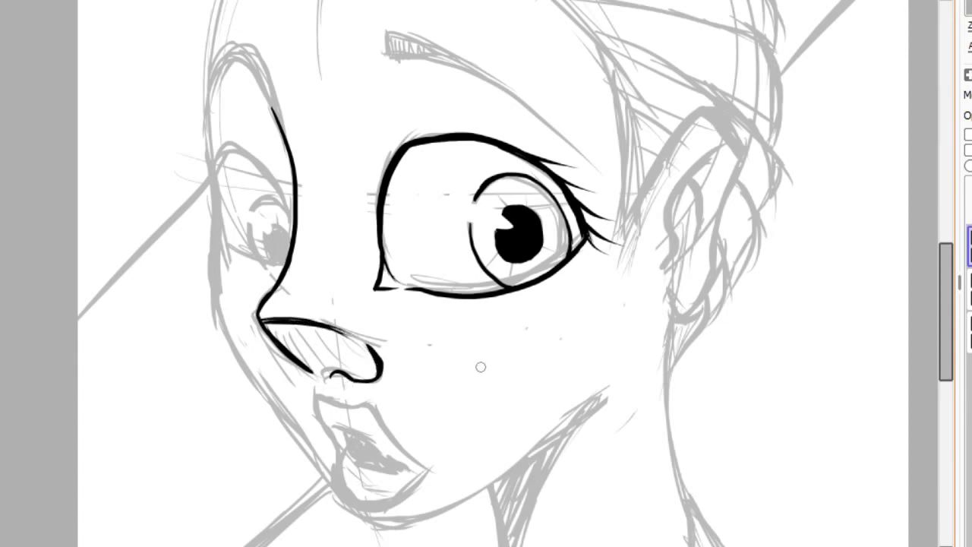
{"action": "key", "text": "ctrl+z"}
{"action": "key", "text": "ctrl+y"}
- Ink the mouth opening and fill it solid black
{"action": "scroll", "coordinate": [431, 337], "scroll_direction": "down", "scroll_amount": 5}
{"action": "scroll", "coordinate": [431, 336], "scroll_direction": "right", "scroll_amount": 2}
{"action": "mouse_move", "coordinate": [273, 236]}
{"action": "left_mouse_down"}
{"action": "mouse_move", "coordinate": [296, 275]}
{"action": "mouse_move", "coordinate": [337, 282]}
{"action": "left_mouse_up"}
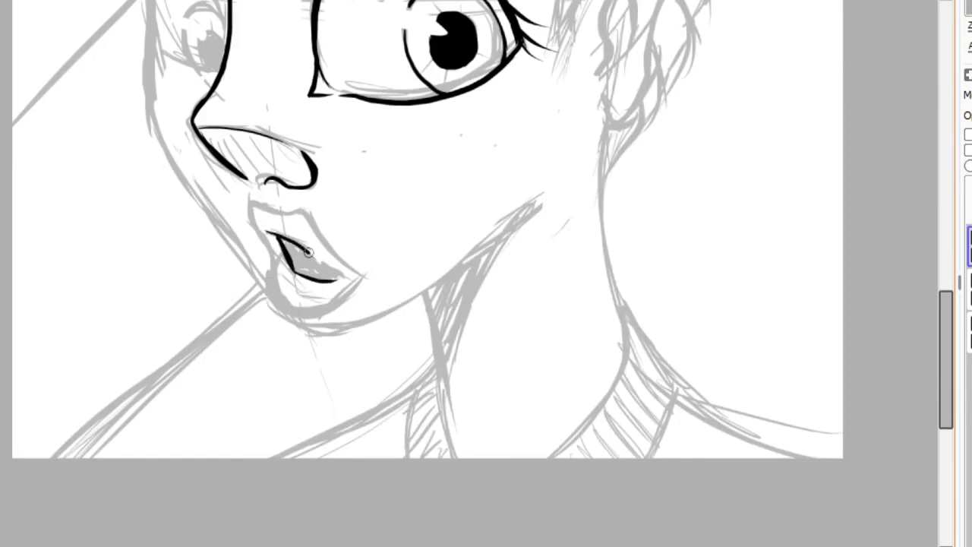
{"action": "mouse_move", "coordinate": [304, 250]}
{"action": "left_mouse_down"}
{"action": "mouse_move", "coordinate": [345, 278]}
{"action": "mouse_move", "coordinate": [310, 261]}
{"action": "mouse_move", "coordinate": [303, 270]}
{"action": "mouse_move", "coordinate": [289, 247]}
{"action": "mouse_move", "coordinate": [317, 267]}
{"action": "left_mouse_up"}
{"action": "mouse_move", "coordinate": [261, 231]}
{"action": "left_mouse_down"}
{"action": "mouse_move", "coordinate": [254, 203]}
{"action": "mouse_move", "coordinate": [296, 210]}
{"action": "mouse_move", "coordinate": [346, 275]}
{"action": "left_mouse_up"}
{"action": "key", "text": "ctrl+z"}
- Ink the outlines of the upper and lower lips with thick black lines meeting at the mouth corner
{"action": "left_click_drag", "start_coordinate": [300, 210], "coordinate": [360, 275]}
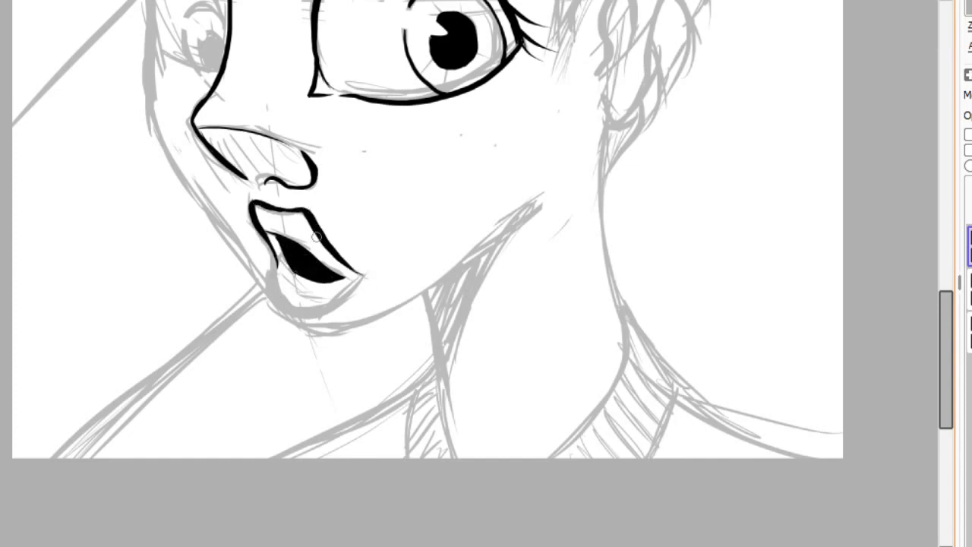
{"action": "mouse_move", "coordinate": [270, 247]}
{"action": "left_mouse_down"}
{"action": "mouse_move", "coordinate": [347, 309]}
{"action": "mouse_move", "coordinate": [362, 278]}
{"action": "left_mouse_up"}
{"action": "key", "text": "ctrl+z"}
{"action": "left_click_drag", "start_coordinate": [319, 319], "coordinate": [365, 275]}
{"action": "key", "text": "ctrl+z"}
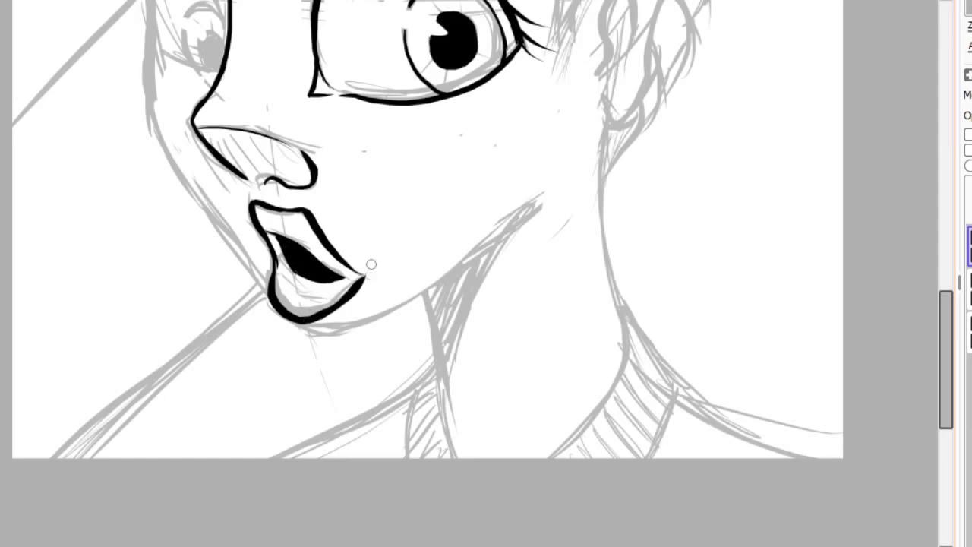
{"action": "key", "text": "ctrl+z"}
- Ink the far eye with its lid lines, iris and solid black pupil
{"action": "scroll", "coordinate": [456, 261], "scroll_direction": "up", "scroll_amount": 5}
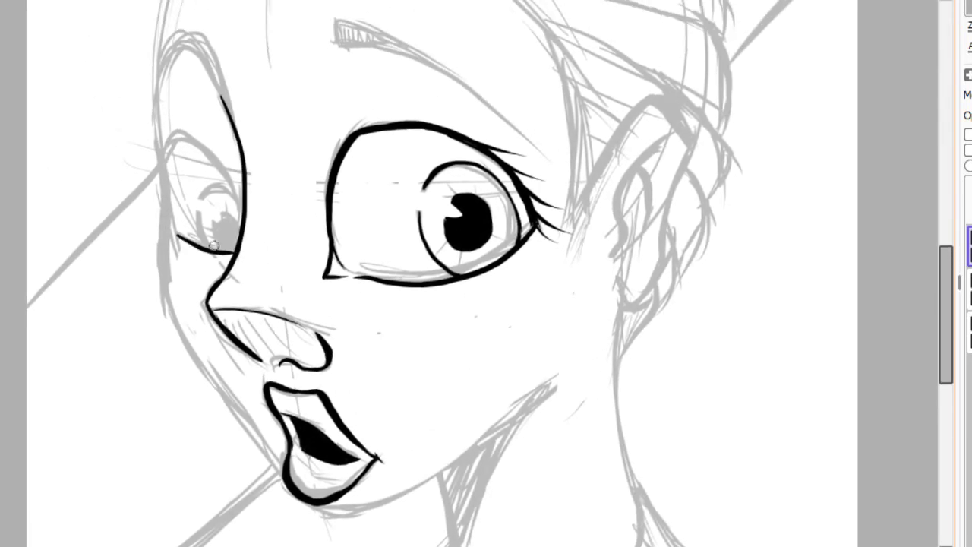
{"action": "mouse_move", "coordinate": [212, 192]}
{"action": "left_mouse_down"}
{"action": "mouse_move", "coordinate": [241, 205]}
{"action": "mouse_move", "coordinate": [220, 243]}
{"action": "mouse_move", "coordinate": [225, 216]}
{"action": "left_mouse_up"}
{"action": "key", "text": "ctrl+z"}
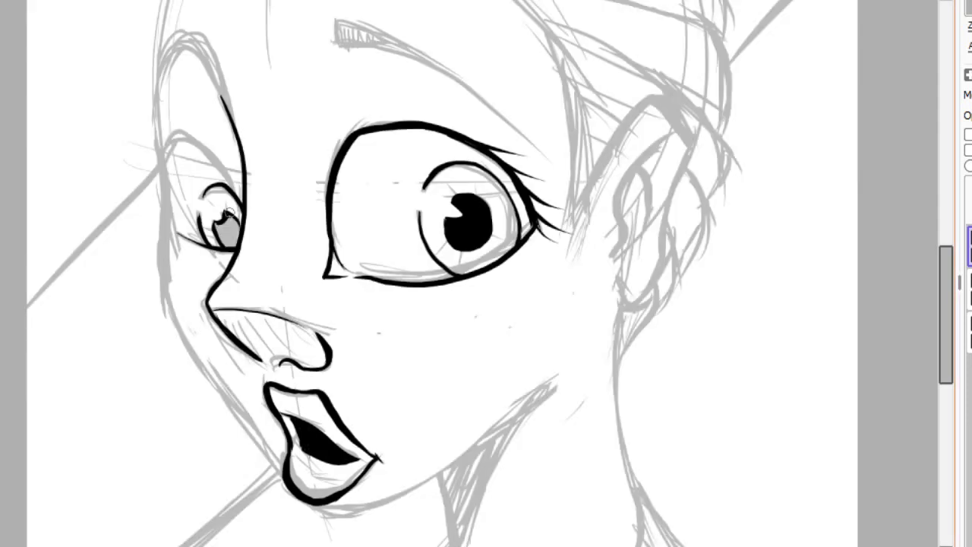
{"action": "left_click_drag", "start_coordinate": [215, 225], "coordinate": [232, 230]}
{"action": "mouse_move", "coordinate": [166, 157]}
{"action": "left_mouse_down"}
{"action": "mouse_move", "coordinate": [209, 139]}
{"action": "mouse_move", "coordinate": [234, 188]}
{"action": "left_mouse_up"}
- Ink both eyebrows with tapered outlines over the sketch and fill them solid black
{"action": "mouse_move", "coordinate": [156, 92]}
{"action": "left_mouse_down"}
{"action": "mouse_move", "coordinate": [183, 36]}
{"action": "mouse_move", "coordinate": [213, 68]}
{"action": "mouse_move", "coordinate": [231, 121]}
{"action": "left_mouse_up"}
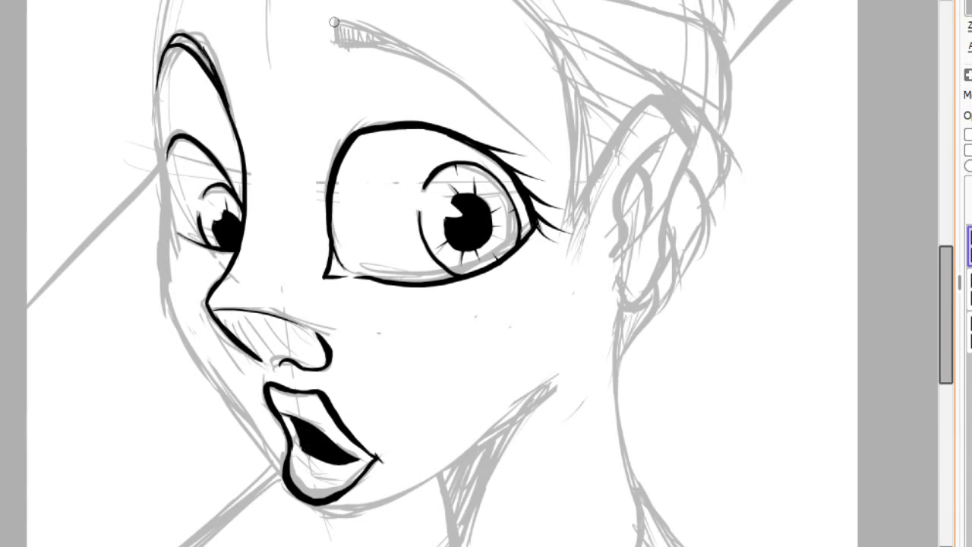
{"action": "left_click_drag", "start_coordinate": [339, 44], "coordinate": [531, 141]}
{"action": "key", "text": "ctrl+z"}
{"action": "left_click_drag", "start_coordinate": [339, 44], "coordinate": [535, 145]}
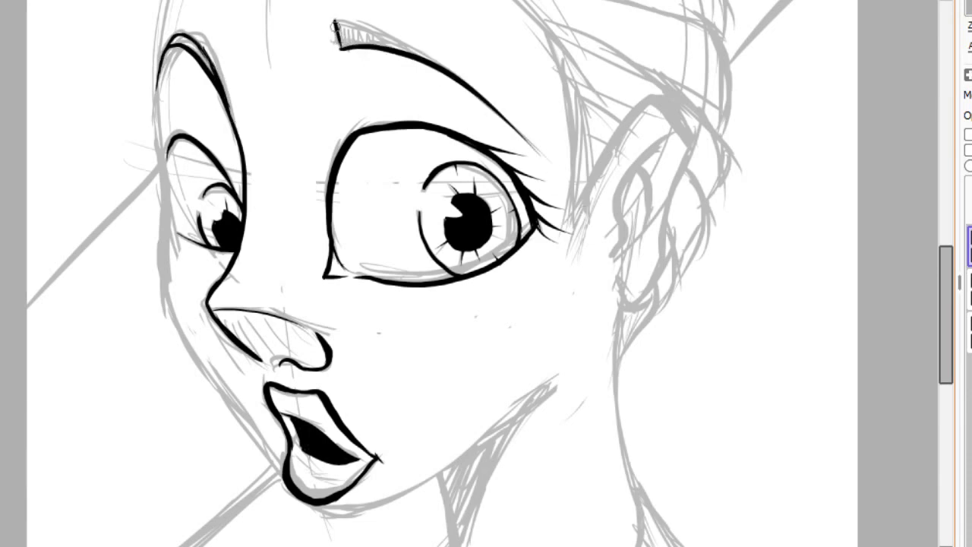
{"action": "mouse_move", "coordinate": [334, 25]}
{"action": "left_mouse_down"}
{"action": "mouse_move", "coordinate": [399, 35]}
{"action": "mouse_move", "coordinate": [437, 65]}
{"action": "left_mouse_up"}
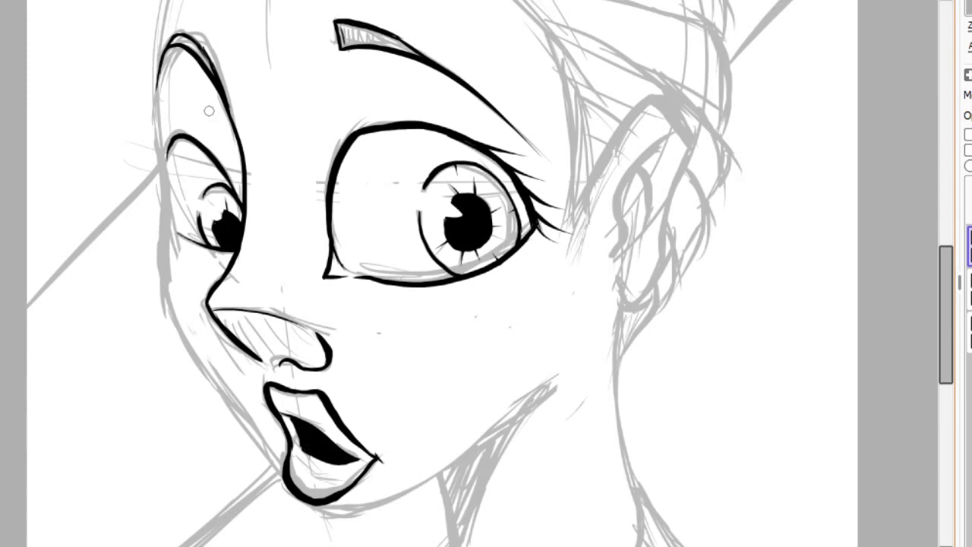
{"action": "left_click_drag", "start_coordinate": [339, 26], "coordinate": [417, 47]}
{"action": "left_click_drag", "start_coordinate": [173, 55], "coordinate": [213, 74]}
{"action": "key", "text": "Home"}
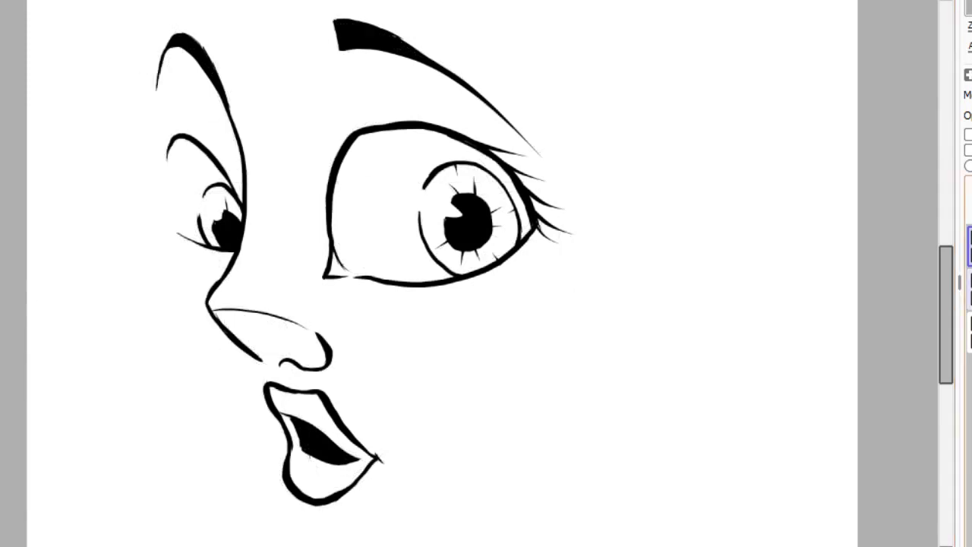
{"action": "key", "text": "Home"}
- Ink the face contour from the forehead down the far cheek, around the chin and along the jaw
{"action": "left_click_drag", "start_coordinate": [163, 33], "coordinate": [125, 87]}
{"action": "left_click_drag", "start_coordinate": [156, 2], "coordinate": [131, 85]}
{"action": "key", "text": "ctrl+z"}
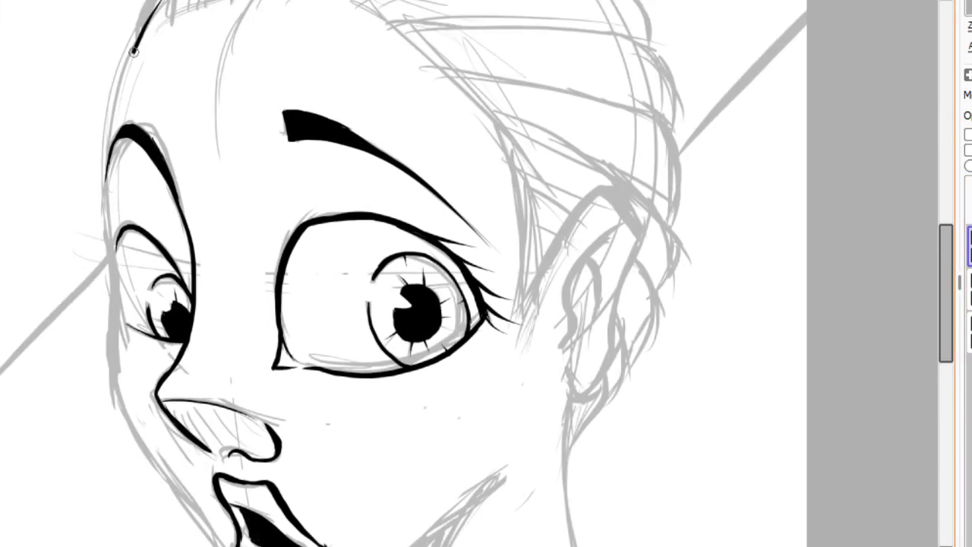
{"action": "mouse_move", "coordinate": [152, 4]}
{"action": "left_mouse_down"}
{"action": "mouse_move", "coordinate": [112, 160]}
{"action": "mouse_move", "coordinate": [116, 82]}
{"action": "mouse_move", "coordinate": [190, 342]}
{"action": "mouse_move", "coordinate": [252, 423]}
{"action": "left_mouse_up"}
{"action": "mouse_move", "coordinate": [95, 224]}
{"action": "left_mouse_down"}
{"action": "mouse_move", "coordinate": [148, 287]}
{"action": "mouse_move", "coordinate": [354, 194]}
{"action": "left_mouse_up"}
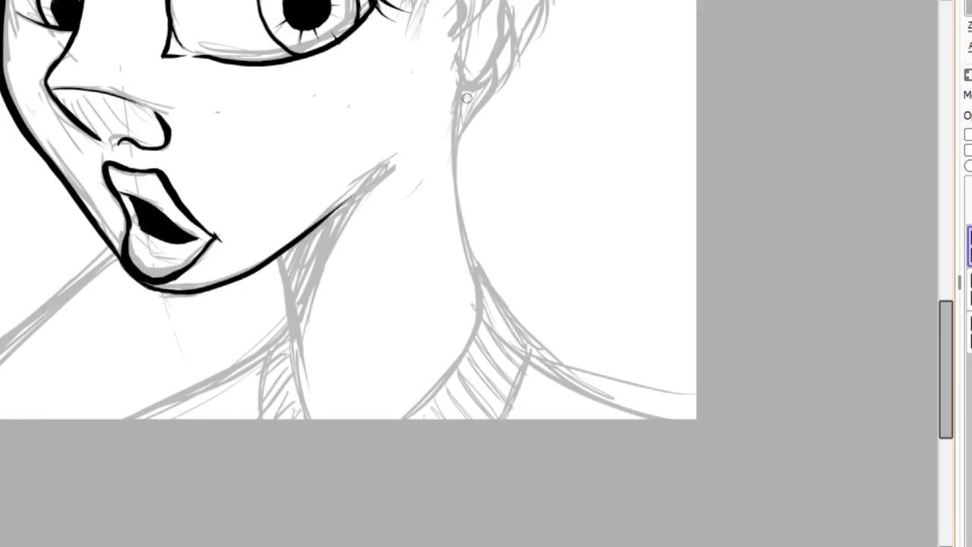
- Ink the front neck line below the jaw as a solid black shadow tapering downward
{"action": "mouse_move", "coordinate": [280, 258]}
{"action": "left_mouse_down"}
{"action": "mouse_move", "coordinate": [303, 376]}
{"action": "mouse_move", "coordinate": [291, 283]}
{"action": "left_mouse_up"}
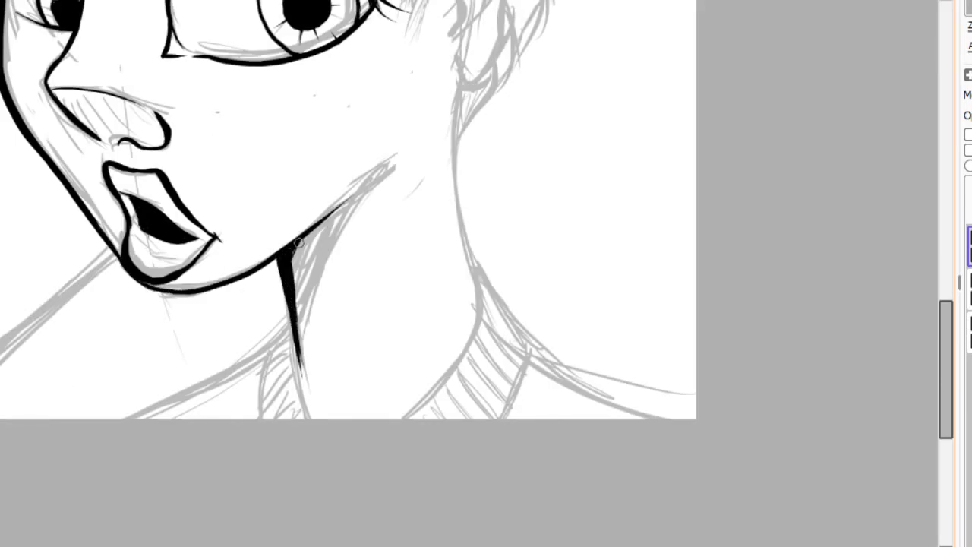
{"action": "left_click_drag", "start_coordinate": [298, 242], "coordinate": [306, 335]}
- Ink the ear's outer contour from its upper rim to the lobe, then add the inner fold lines
{"action": "scroll", "coordinate": [399, 302], "scroll_direction": "up", "scroll_amount": 3}
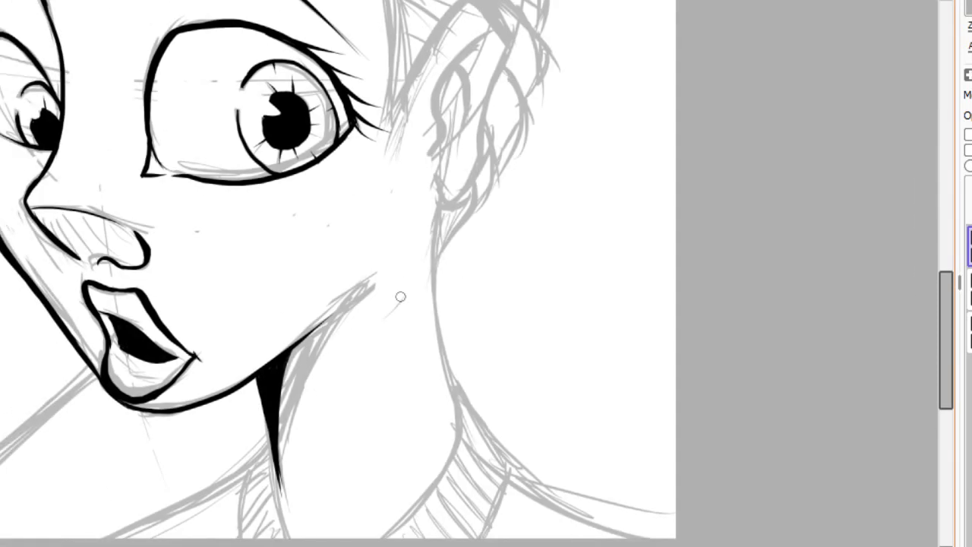
{"action": "scroll", "coordinate": [347, 355], "scroll_direction": "up", "scroll_amount": 4}
{"action": "scroll", "coordinate": [347, 354], "scroll_direction": "right", "scroll_amount": 2}
{"action": "mouse_move", "coordinate": [329, 228]}
{"action": "left_mouse_down"}
{"action": "mouse_move", "coordinate": [388, 161]}
{"action": "mouse_move", "coordinate": [403, 171]}
{"action": "mouse_move", "coordinate": [394, 272]}
{"action": "mouse_move", "coordinate": [357, 369]}
{"action": "left_mouse_up"}
{"action": "left_click_drag", "start_coordinate": [365, 228], "coordinate": [345, 312]}
{"action": "key", "text": "ctrl+z"}
{"action": "left_click_drag", "start_coordinate": [392, 196], "coordinate": [341, 308]}
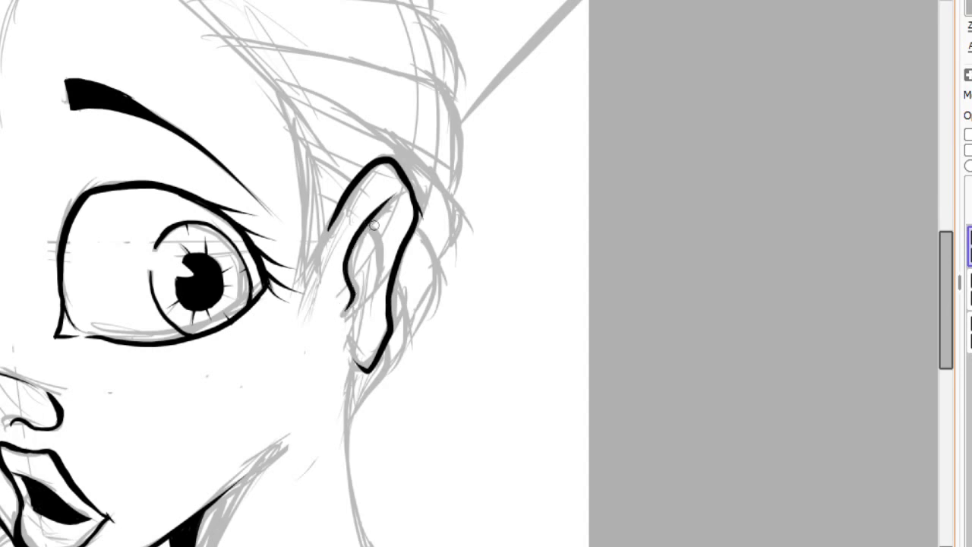
{"action": "left_click_drag", "start_coordinate": [379, 221], "coordinate": [374, 288]}
- Ink a small teardrop earring on the ear lobe and the back neck line down toward the collar
{"action": "scroll", "coordinate": [376, 278], "scroll_direction": "down", "scroll_amount": 4}
{"action": "scroll", "coordinate": [376, 277], "scroll_direction": "left", "scroll_amount": 2}
{"action": "scroll", "coordinate": [447, 141], "scroll_direction": "down", "scroll_amount": 2}
{"action": "scroll", "coordinate": [447, 140], "scroll_direction": "right", "scroll_amount": 1}
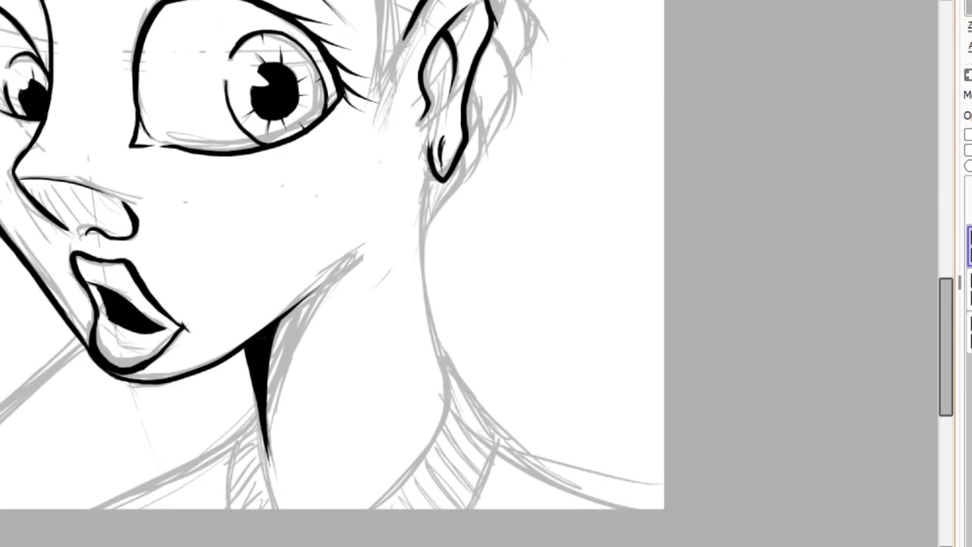
{"action": "key", "text": "ctrl+z"}
{"action": "mouse_move", "coordinate": [441, 139]}
{"action": "left_mouse_down"}
{"action": "mouse_move", "coordinate": [425, 304]}
{"action": "mouse_move", "coordinate": [439, 357]}
{"action": "left_mouse_up"}
{"action": "key", "text": "ctrl+z"}
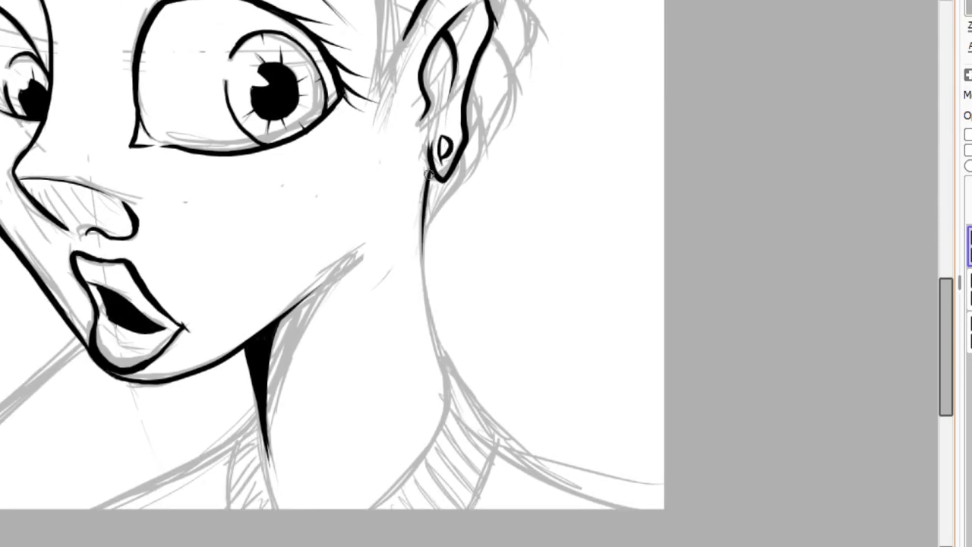
{"action": "left_click_drag", "start_coordinate": [434, 171], "coordinate": [447, 372]}
- Ink the inner and outer edges of the collar on both sides of the neck
{"action": "scroll", "coordinate": [455, 125], "scroll_direction": "down", "scroll_amount": 3}
{"action": "scroll", "coordinate": [454, 125], "scroll_direction": "left", "scroll_amount": 1}
{"action": "mouse_move", "coordinate": [380, 384]}
{"action": "left_mouse_down"}
{"action": "mouse_move", "coordinate": [454, 224]}
{"action": "mouse_move", "coordinate": [471, 270]}
{"action": "left_mouse_up"}
{"action": "key", "text": "ctrl+z"}
{"action": "key", "text": "ctrl+y"}
{"action": "key", "text": "ctrl+z"}
{"action": "mouse_move", "coordinate": [450, 225]}
{"action": "left_mouse_down"}
{"action": "mouse_move", "coordinate": [503, 316]}
{"action": "mouse_move", "coordinate": [475, 386]}
{"action": "left_mouse_up"}
{"action": "left_click_drag", "start_coordinate": [272, 315], "coordinate": [284, 385]}
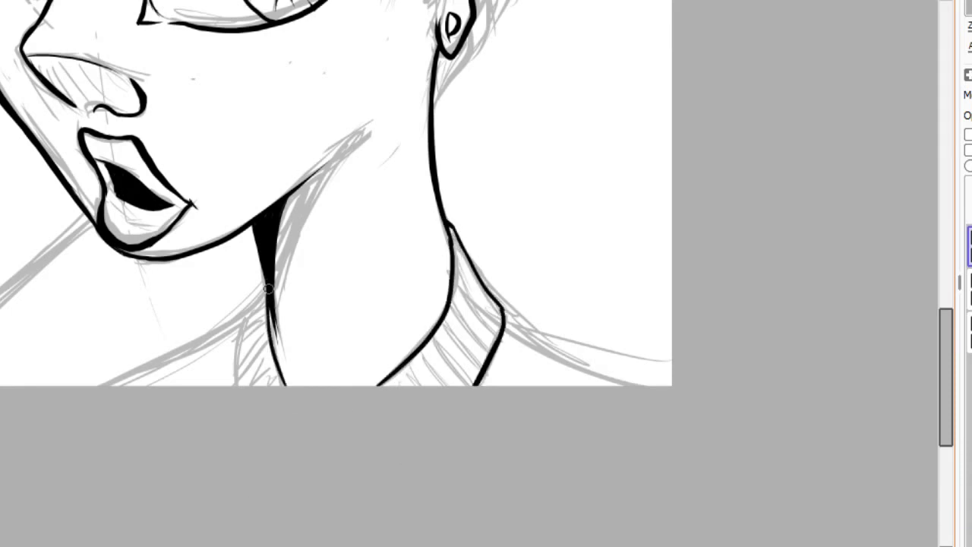
{"action": "left_click_drag", "start_coordinate": [264, 293], "coordinate": [243, 386]}
- Ink curved rib lines across both visible parts of the collar
{"action": "mouse_move", "coordinate": [418, 385]}
{"action": "left_mouse_down"}
{"action": "mouse_move", "coordinate": [403, 364]}
{"action": "mouse_move", "coordinate": [417, 385]}
{"action": "left_mouse_up"}
{"action": "mouse_move", "coordinate": [416, 349]}
{"action": "left_mouse_down"}
{"action": "mouse_move", "coordinate": [437, 385]}
{"action": "mouse_move", "coordinate": [460, 384]}
{"action": "left_mouse_up"}
{"action": "left_click_drag", "start_coordinate": [441, 332], "coordinate": [477, 384]}
{"action": "left_click_drag", "start_coordinate": [448, 316], "coordinate": [486, 365]}
{"action": "left_click_drag", "start_coordinate": [460, 300], "coordinate": [490, 351]}
{"action": "left_click_drag", "start_coordinate": [456, 269], "coordinate": [495, 333]}
{"action": "left_click_drag", "start_coordinate": [454, 242], "coordinate": [502, 319]}
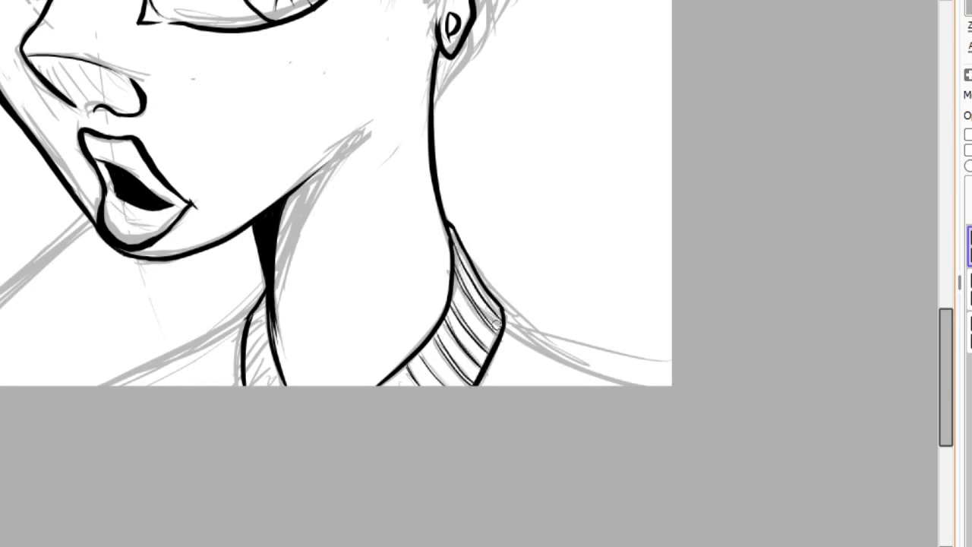
{"action": "left_click_drag", "start_coordinate": [245, 342], "coordinate": [265, 306]}
{"action": "left_click_drag", "start_coordinate": [244, 366], "coordinate": [269, 329]}
{"action": "mouse_move", "coordinate": [247, 385]}
{"action": "left_mouse_down"}
{"action": "mouse_move", "coordinate": [275, 346]}
{"action": "mouse_move", "coordinate": [280, 363]}
{"action": "left_mouse_up"}
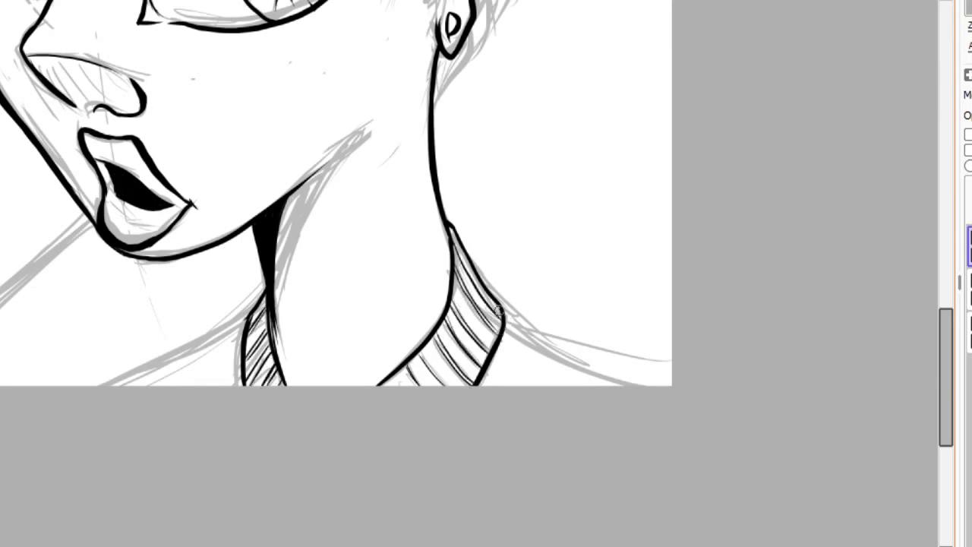
- Ink thick shoulder lines from both sides of the collar to the canvas edge
{"action": "left_click_drag", "start_coordinate": [503, 319], "coordinate": [636, 386]}
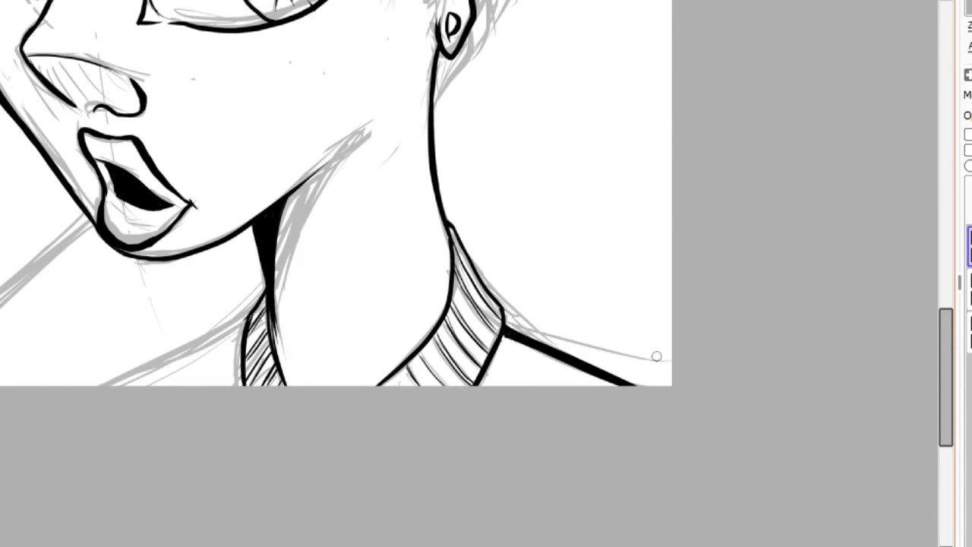
{"action": "mouse_move", "coordinate": [243, 326]}
{"action": "left_mouse_down"}
{"action": "mouse_move", "coordinate": [158, 383]}
{"action": "mouse_move", "coordinate": [130, 385]}
{"action": "left_mouse_up"}
{"action": "key", "text": "ctrl+z"}
- Ink long curved hair section lines from the side hairline around to the back of the head
{"action": "scroll", "coordinate": [223, 344], "scroll_direction": "up", "scroll_amount": 10}
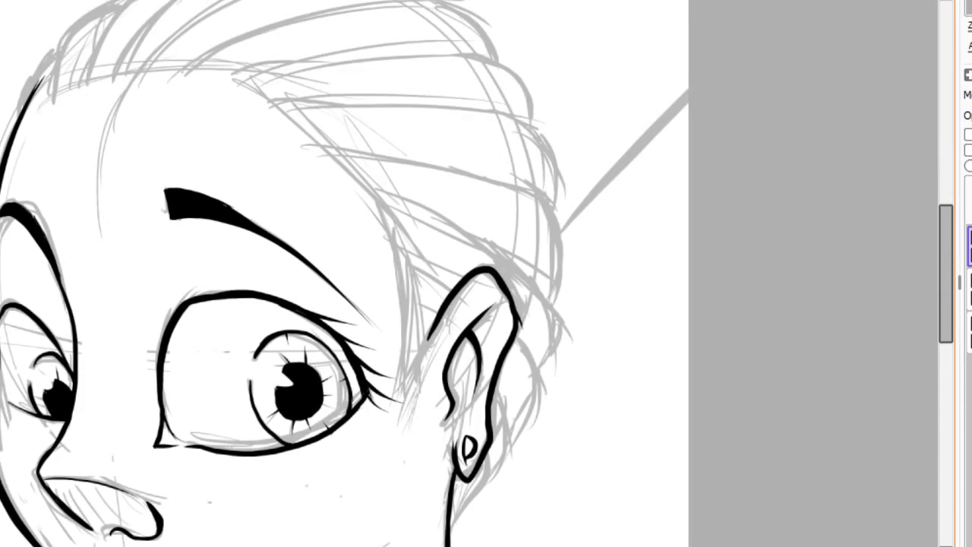
{"action": "left_click_drag", "start_coordinate": [217, 178], "coordinate": [410, 115]}
{"action": "mouse_move", "coordinate": [304, 131]}
{"action": "left_mouse_down"}
{"action": "mouse_move", "coordinate": [492, 114]}
{"action": "mouse_move", "coordinate": [524, 168]}
{"action": "left_mouse_up"}
{"action": "mouse_move", "coordinate": [270, 186]}
{"action": "left_mouse_down"}
{"action": "mouse_move", "coordinate": [541, 183]}
{"action": "mouse_move", "coordinate": [560, 234]}
{"action": "left_mouse_up"}
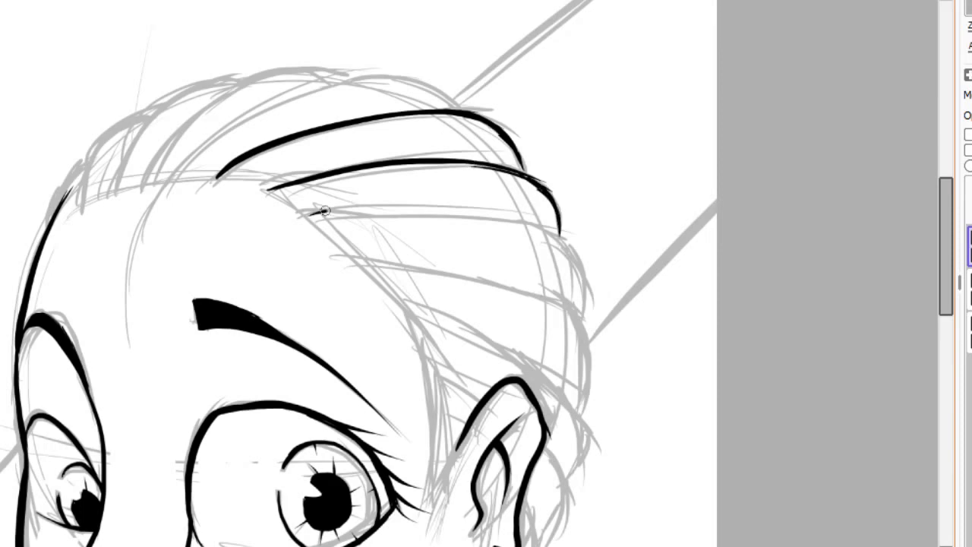
{"action": "mouse_move", "coordinate": [324, 210]}
{"action": "left_mouse_down"}
{"action": "mouse_move", "coordinate": [578, 254]}
{"action": "mouse_move", "coordinate": [586, 323]}
{"action": "left_mouse_up"}
{"action": "scroll", "coordinate": [534, 412], "scroll_direction": "down", "scroll_amount": 4}
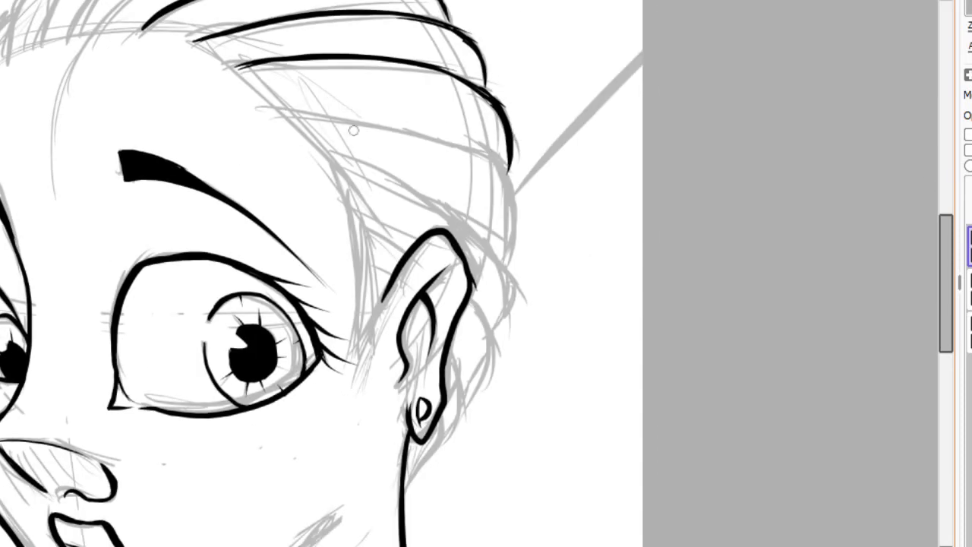
{"action": "mouse_move", "coordinate": [283, 112]}
{"action": "left_mouse_down"}
{"action": "mouse_move", "coordinate": [486, 156]}
{"action": "mouse_move", "coordinate": [519, 213]}
{"action": "mouse_move", "coordinate": [521, 266]}
{"action": "mouse_move", "coordinate": [506, 149]}
{"action": "left_mouse_up"}
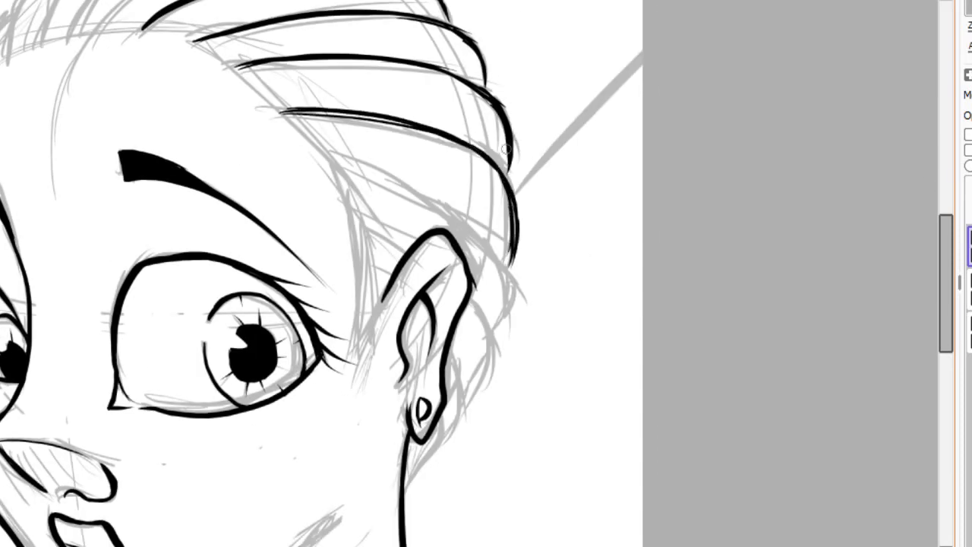
{"action": "mouse_move", "coordinate": [330, 154]}
{"action": "left_mouse_down"}
{"action": "mouse_move", "coordinate": [501, 243]}
{"action": "mouse_move", "coordinate": [514, 278]}
{"action": "mouse_move", "coordinate": [503, 334]}
{"action": "left_mouse_up"}
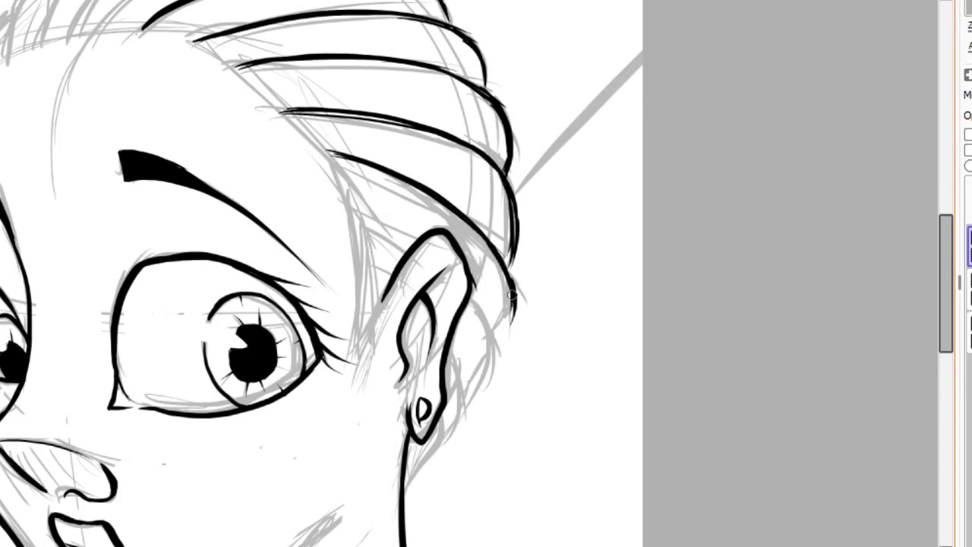
- Ink the twisted hair sections behind the ear, the nape strands and the sideburn in front of the ear
{"action": "mouse_move", "coordinate": [471, 299]}
{"action": "left_mouse_down"}
{"action": "mouse_move", "coordinate": [493, 363]}
{"action": "mouse_move", "coordinate": [451, 407]}
{"action": "mouse_move", "coordinate": [407, 511]}
{"action": "mouse_move", "coordinate": [416, 471]}
{"action": "left_mouse_up"}
{"action": "mouse_move", "coordinate": [475, 384]}
{"action": "left_mouse_down"}
{"action": "mouse_move", "coordinate": [507, 266]}
{"action": "mouse_move", "coordinate": [465, 144]}
{"action": "left_mouse_up"}
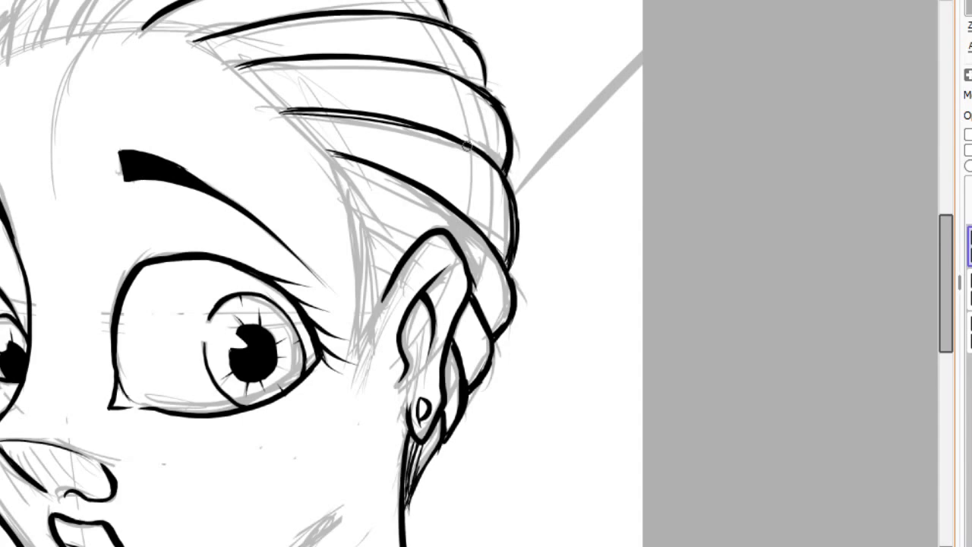
{"action": "mouse_move", "coordinate": [449, 280]}
{"action": "left_mouse_down"}
{"action": "mouse_move", "coordinate": [410, 256]}
{"action": "mouse_move", "coordinate": [456, 289]}
{"action": "mouse_move", "coordinate": [437, 319]}
{"action": "left_mouse_up"}
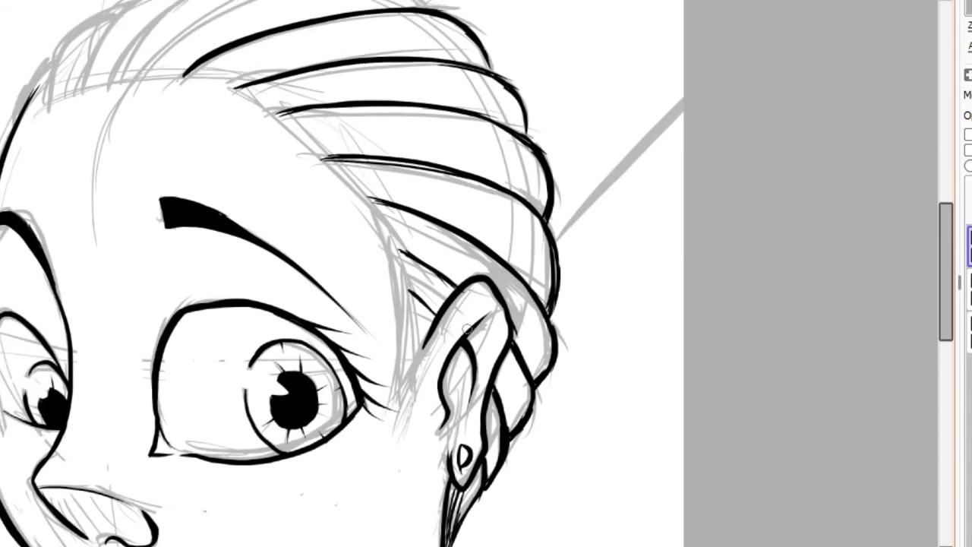
{"action": "left_click_drag", "start_coordinate": [401, 275], "coordinate": [407, 380]}
{"action": "mouse_move", "coordinate": [433, 329]}
{"action": "left_mouse_down"}
{"action": "mouse_move", "coordinate": [403, 418]}
{"action": "mouse_move", "coordinate": [416, 467]}
{"action": "left_mouse_up"}
- Ink the curved hair section lines over the crown and along the front hairline to the far side of the forehead
{"action": "scroll", "coordinate": [426, 456], "scroll_direction": "up", "scroll_amount": 5}
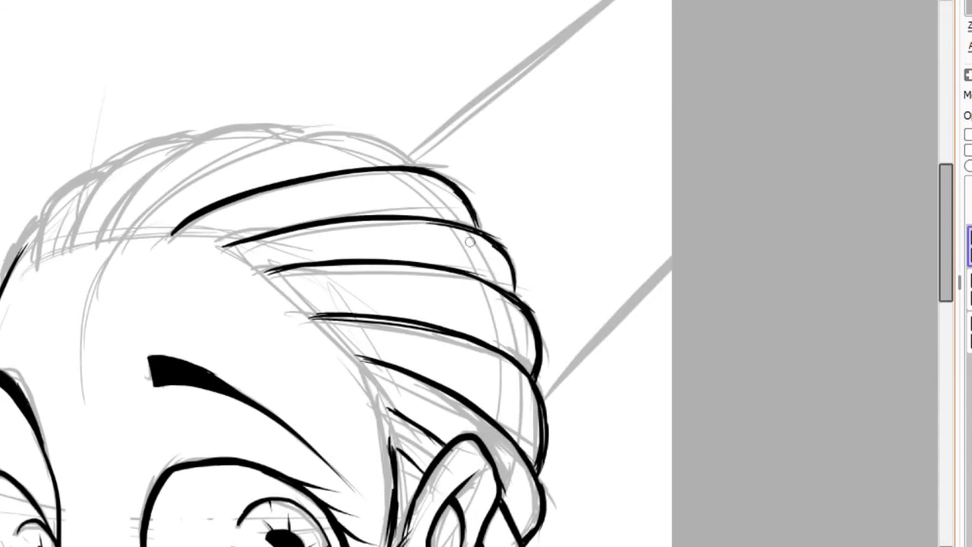
{"action": "left_click_drag", "start_coordinate": [125, 238], "coordinate": [289, 132]}
{"action": "left_click_drag", "start_coordinate": [327, 128], "coordinate": [213, 172]}
{"action": "mouse_move", "coordinate": [254, 146]}
{"action": "left_mouse_down"}
{"action": "mouse_move", "coordinate": [414, 158]}
{"action": "mouse_move", "coordinate": [418, 175]}
{"action": "left_mouse_up"}
{"action": "left_click_drag", "start_coordinate": [98, 240], "coordinate": [228, 135]}
{"action": "left_click_drag", "start_coordinate": [141, 199], "coordinate": [302, 126]}
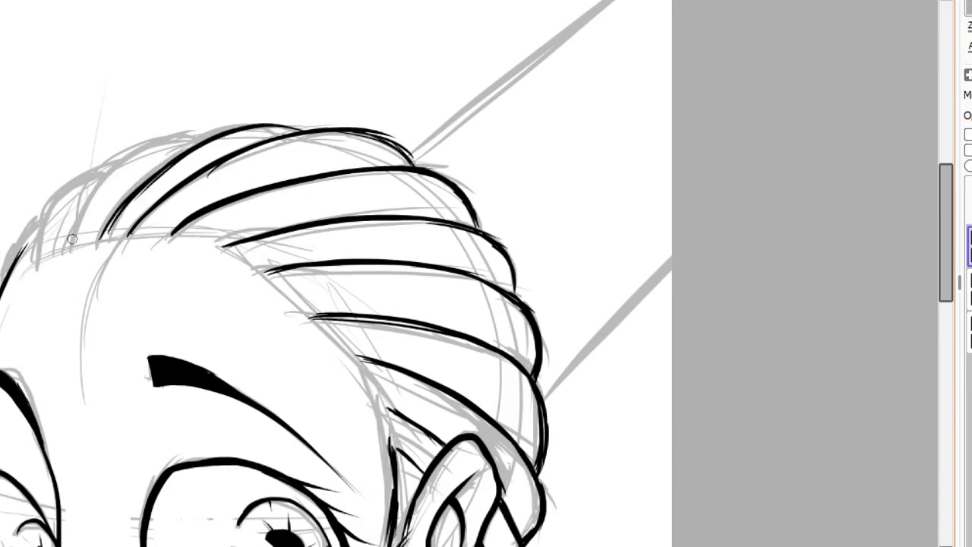
{"action": "left_click_drag", "start_coordinate": [70, 243], "coordinate": [219, 131]}
{"action": "left_click_drag", "start_coordinate": [76, 242], "coordinate": [171, 138]}
{"action": "left_click_drag", "start_coordinate": [44, 254], "coordinate": [122, 156]}
{"action": "mouse_move", "coordinate": [22, 263]}
{"action": "left_mouse_down"}
{"action": "mouse_move", "coordinate": [62, 219]}
{"action": "mouse_move", "coordinate": [17, 265]}
{"action": "left_mouse_up"}
{"action": "left_click_drag", "start_coordinate": [30, 233], "coordinate": [5, 278]}
- Hatch short tapered hair strokes along the whole hairline from the temple to the far side of the forehead
{"action": "scroll", "coordinate": [332, 236], "scroll_direction": "down", "scroll_amount": 15}
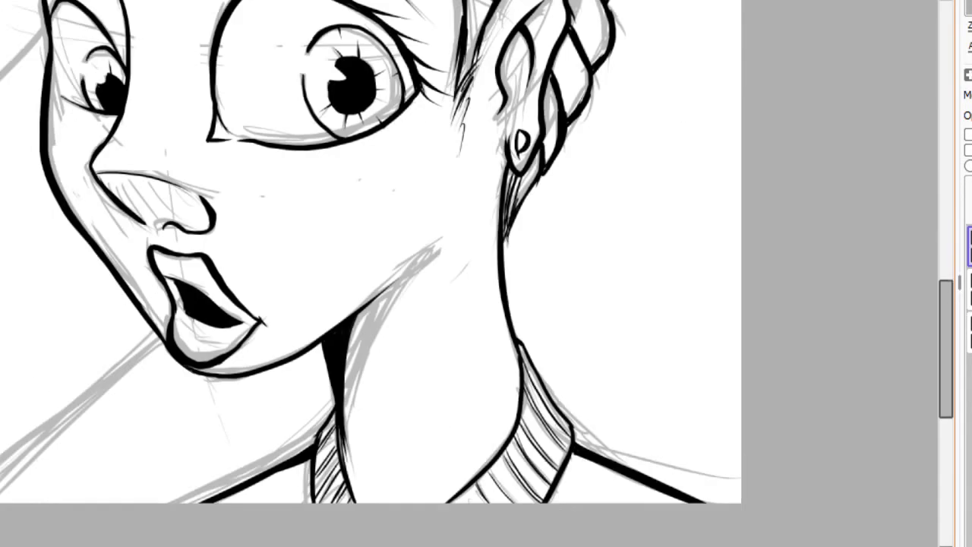
{"action": "mouse_move", "coordinate": [332, 236]}
{"action": "left_mouse_down"}
{"action": "mouse_move", "coordinate": [292, 328]}
{"action": "mouse_move", "coordinate": [289, 318]}
{"action": "left_mouse_up"}
{"action": "scroll", "coordinate": [304, 304], "scroll_direction": "up", "scroll_amount": 13}
{"action": "scroll", "coordinate": [304, 303], "scroll_direction": "left", "scroll_amount": 3}
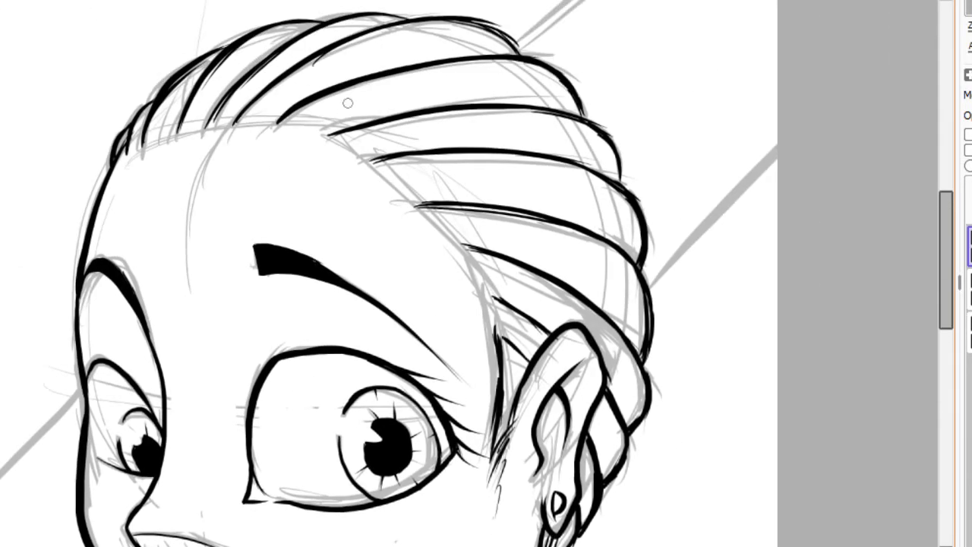
{"action": "mouse_move", "coordinate": [376, 92]}
{"action": "left_mouse_down"}
{"action": "mouse_move", "coordinate": [282, 128]}
{"action": "mouse_move", "coordinate": [384, 93]}
{"action": "left_mouse_up"}
{"action": "key", "text": "ctrl+z"}
{"action": "mouse_move", "coordinate": [287, 123]}
{"action": "left_mouse_down"}
{"action": "mouse_move", "coordinate": [365, 104]}
{"action": "mouse_move", "coordinate": [358, 131]}
{"action": "mouse_move", "coordinate": [403, 152]}
{"action": "mouse_move", "coordinate": [486, 262]}
{"action": "mouse_move", "coordinate": [505, 304]}
{"action": "mouse_move", "coordinate": [509, 349]}
{"action": "mouse_move", "coordinate": [525, 353]}
{"action": "left_mouse_up"}
{"action": "mouse_move", "coordinate": [292, 90]}
{"action": "left_mouse_down"}
{"action": "mouse_move", "coordinate": [256, 119]}
{"action": "mouse_move", "coordinate": [326, 82]}
{"action": "left_mouse_up"}
{"action": "left_click_drag", "start_coordinate": [228, 126], "coordinate": [262, 80]}
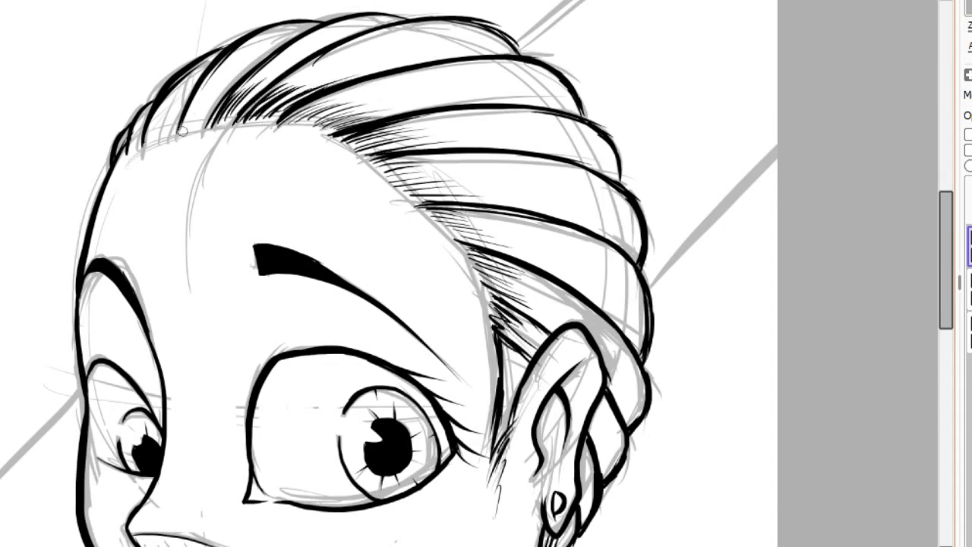
{"action": "left_click_drag", "start_coordinate": [187, 133], "coordinate": [251, 70]}
{"action": "left_click_drag", "start_coordinate": [150, 139], "coordinate": [199, 76]}
{"action": "left_click_drag", "start_coordinate": [130, 149], "coordinate": [143, 111]}
- Darken the nape hair and the twisted sections behind the ear with dense black strokes
{"action": "mouse_move", "coordinate": [554, 520]}
{"action": "left_mouse_down"}
{"action": "mouse_move", "coordinate": [456, 365]}
{"action": "mouse_move", "coordinate": [453, 410]}
{"action": "left_mouse_up"}
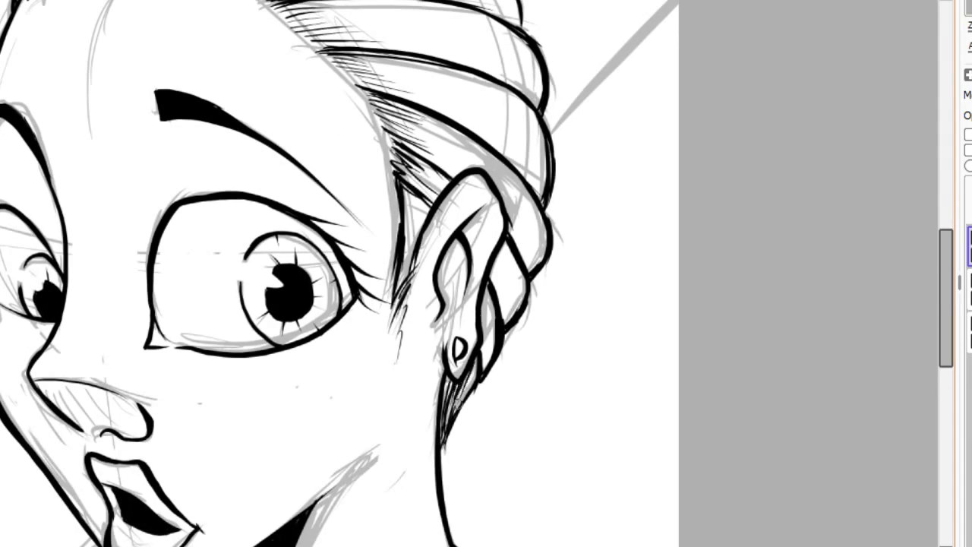
{"action": "left_click_drag", "start_coordinate": [493, 285], "coordinate": [475, 346]}
{"action": "left_click_drag", "start_coordinate": [499, 255], "coordinate": [482, 337]}
{"action": "mouse_move", "coordinate": [518, 242]}
{"action": "left_mouse_down"}
{"action": "mouse_move", "coordinate": [491, 304]}
{"action": "mouse_move", "coordinate": [521, 311]}
{"action": "left_mouse_up"}
- Build up dense, longer black strokes sweeping back from the front hairline over the forehead
{"action": "left_click_drag", "start_coordinate": [392, 242], "coordinate": [362, 417]}
{"action": "key", "text": "minus"}
{"action": "left_click_drag", "start_coordinate": [289, 142], "coordinate": [388, 169]}
{"action": "left_click_drag", "start_coordinate": [228, 110], "coordinate": [334, 152]}
{"action": "mouse_move", "coordinate": [277, 114]}
{"action": "left_mouse_down"}
{"action": "mouse_move", "coordinate": [204, 157]}
{"action": "mouse_move", "coordinate": [187, 152]}
{"action": "left_mouse_up"}
{"action": "left_click_drag", "start_coordinate": [241, 114], "coordinate": [152, 172]}
{"action": "left_click_drag", "start_coordinate": [190, 130], "coordinate": [171, 160]}
{"action": "left_click_drag", "start_coordinate": [312, 176], "coordinate": [404, 170]}
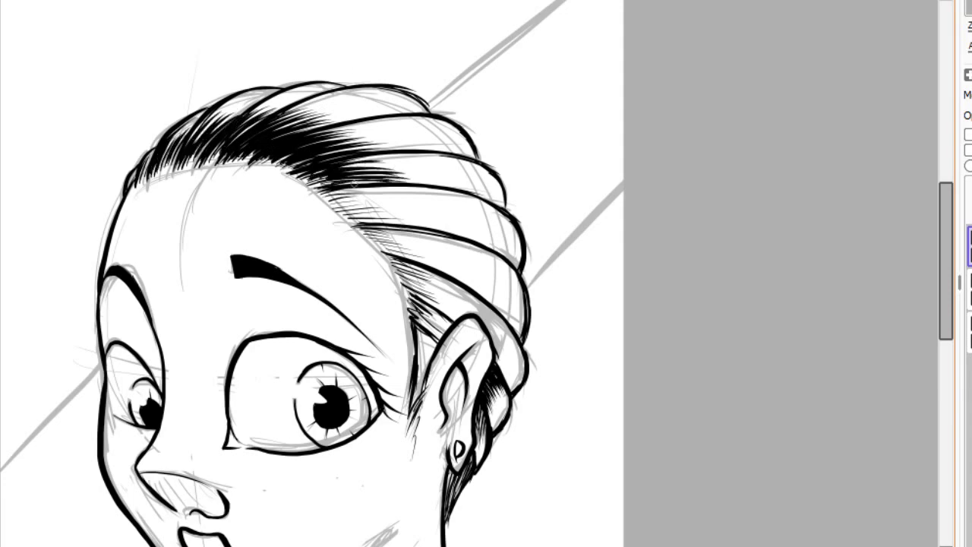
- Extend the dense black hair strokes down the side hairline to the temple above the ear
{"action": "mouse_move", "coordinate": [335, 202]}
{"action": "left_mouse_down"}
{"action": "mouse_move", "coordinate": [407, 162]}
{"action": "mouse_move", "coordinate": [432, 190]}
{"action": "left_mouse_up"}
{"action": "mouse_move", "coordinate": [343, 222]}
{"action": "left_mouse_down"}
{"action": "mouse_move", "coordinate": [441, 213]}
{"action": "mouse_move", "coordinate": [448, 249]}
{"action": "left_mouse_up"}
{"action": "left_click_drag", "start_coordinate": [372, 241], "coordinate": [456, 281]}
{"action": "left_click_drag", "start_coordinate": [389, 261], "coordinate": [460, 310]}
{"action": "left_click_drag", "start_coordinate": [403, 279], "coordinate": [455, 315]}
{"action": "left_click_drag", "start_coordinate": [410, 298], "coordinate": [445, 329]}
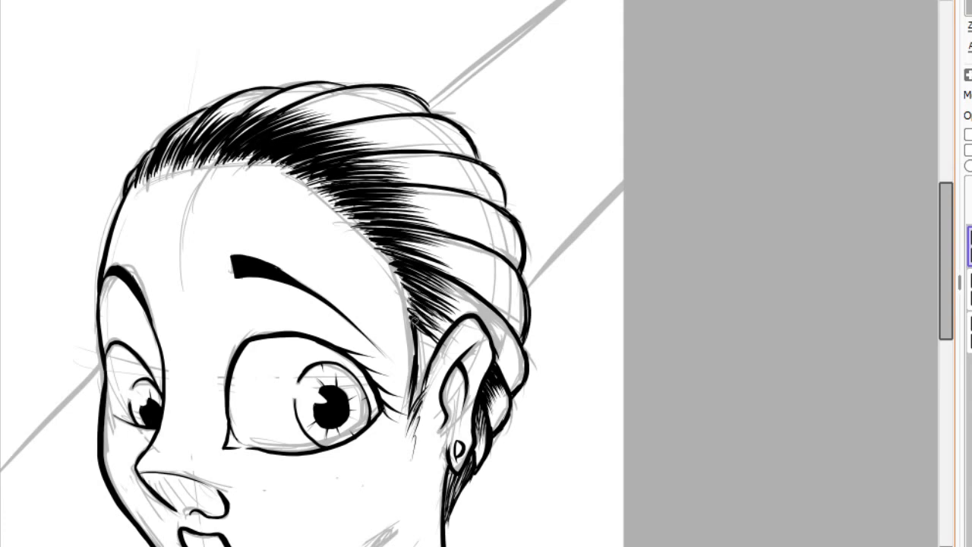
- Shade the crown and upper back edge with strokes tapering inward, leaving a white highlight band in the hair
{"action": "mouse_move", "coordinate": [416, 98]}
{"action": "left_mouse_down"}
{"action": "mouse_move", "coordinate": [327, 93]}
{"action": "mouse_move", "coordinate": [339, 97]}
{"action": "left_mouse_up"}
{"action": "left_click_drag", "start_coordinate": [419, 114], "coordinate": [305, 98]}
{"action": "left_click_drag", "start_coordinate": [479, 155], "coordinate": [377, 128]}
{"action": "left_click_drag", "start_coordinate": [461, 138], "coordinate": [374, 114]}
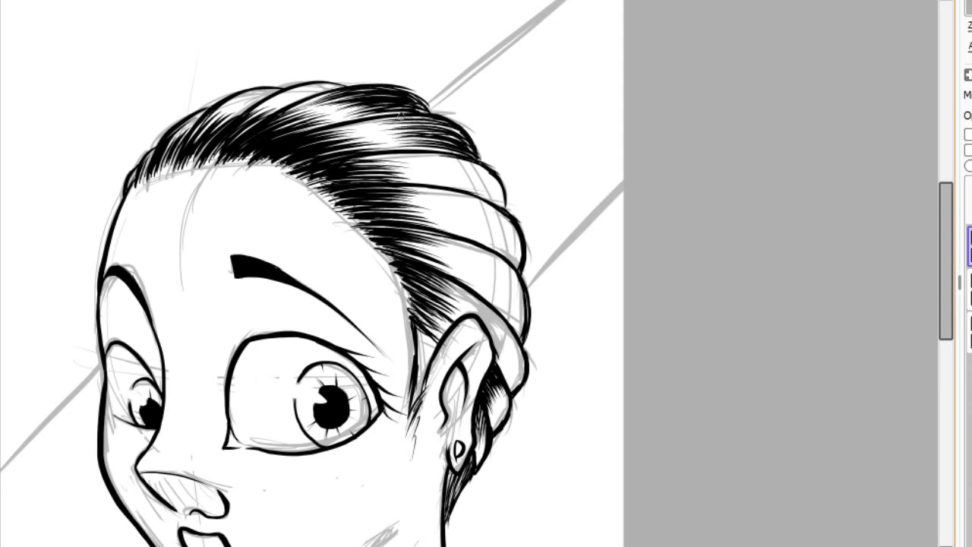
{"action": "mouse_move", "coordinate": [508, 211]}
{"action": "left_mouse_down"}
{"action": "mouse_move", "coordinate": [432, 179]}
{"action": "mouse_move", "coordinate": [436, 156]}
{"action": "left_mouse_up"}
{"action": "left_click_drag", "start_coordinate": [351, 85], "coordinate": [258, 97]}
{"action": "left_click_drag", "start_coordinate": [284, 88], "coordinate": [223, 107]}
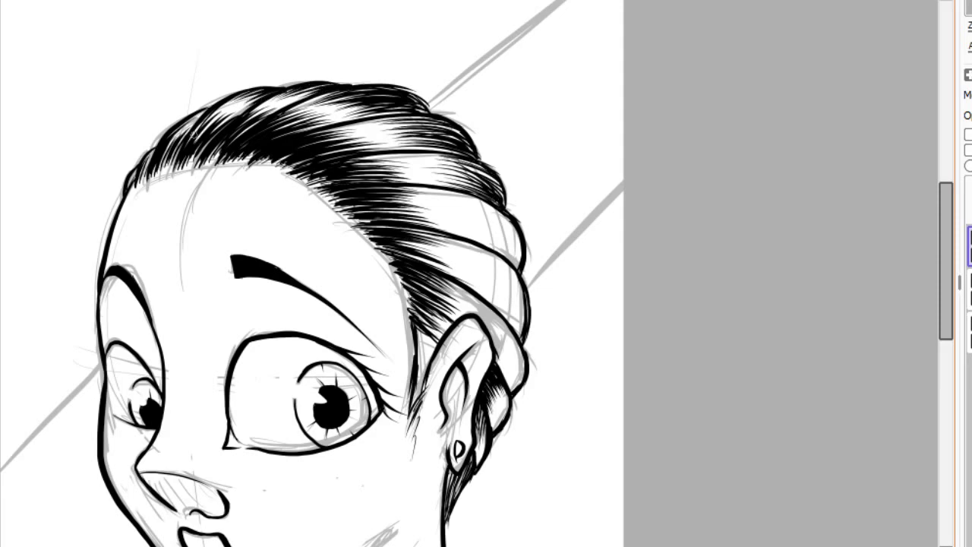
{"action": "left_click_drag", "start_coordinate": [495, 202], "coordinate": [442, 162]}
- Shade the back of the head with dense inward strokes, continuing the white highlight band toward the ear
{"action": "mouse_move", "coordinate": [523, 267]}
{"action": "left_mouse_down"}
{"action": "mouse_move", "coordinate": [464, 237]}
{"action": "mouse_move", "coordinate": [458, 213]}
{"action": "left_mouse_up"}
{"action": "left_click_drag", "start_coordinate": [521, 245], "coordinate": [447, 202]}
{"action": "mouse_move", "coordinate": [513, 230]}
{"action": "left_mouse_down"}
{"action": "mouse_move", "coordinate": [427, 192]}
{"action": "mouse_move", "coordinate": [436, 205]}
{"action": "left_mouse_up"}
{"action": "left_click_drag", "start_coordinate": [521, 333], "coordinate": [500, 304]}
{"action": "mouse_move", "coordinate": [525, 328]}
{"action": "left_mouse_down"}
{"action": "mouse_move", "coordinate": [480, 287]}
{"action": "mouse_move", "coordinate": [474, 264]}
{"action": "left_mouse_up"}
{"action": "left_click_drag", "start_coordinate": [529, 304], "coordinate": [463, 243]}
{"action": "mouse_move", "coordinate": [527, 320]}
{"action": "left_mouse_down"}
{"action": "mouse_move", "coordinate": [465, 272]}
{"action": "mouse_move", "coordinate": [465, 253]}
{"action": "left_mouse_up"}
{"action": "left_click_drag", "start_coordinate": [516, 274], "coordinate": [453, 243]}
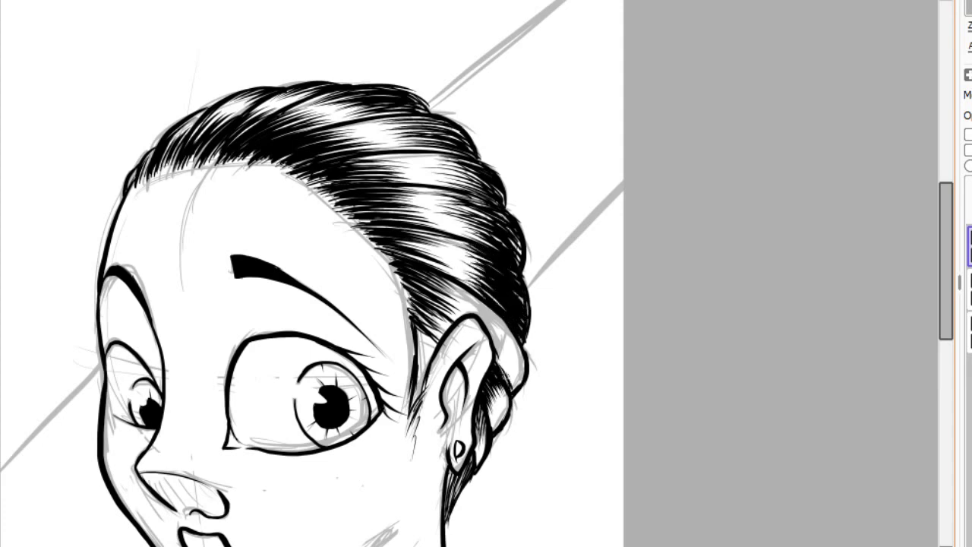
- Fill the hair section behind the upper ear with black strokes and add more strokes to the crown's shading
{"action": "left_click_drag", "start_coordinate": [523, 383], "coordinate": [486, 326]}
{"action": "left_click_drag", "start_coordinate": [524, 362], "coordinate": [481, 310]}
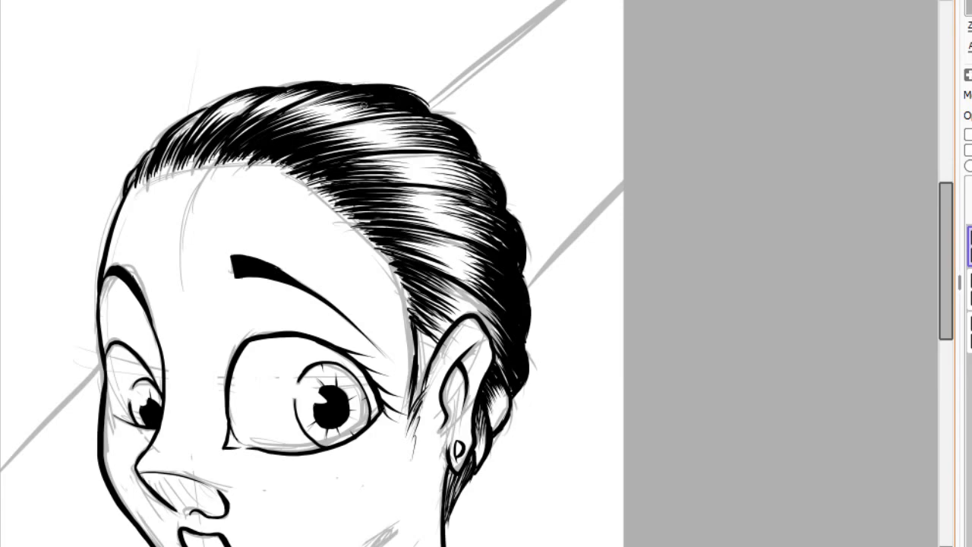
{"action": "left_click_drag", "start_coordinate": [413, 117], "coordinate": [342, 104]}
{"action": "left_click_drag", "start_coordinate": [452, 138], "coordinate": [386, 117]}
- Inspect the inked portrait both over the sketch and with the sketch hidden
{"action": "scroll", "coordinate": [312, 273], "scroll_direction": "down", "scroll_amount": 4}
{"action": "scroll", "coordinate": [313, 273], "scroll_direction": "right", "scroll_amount": 1}
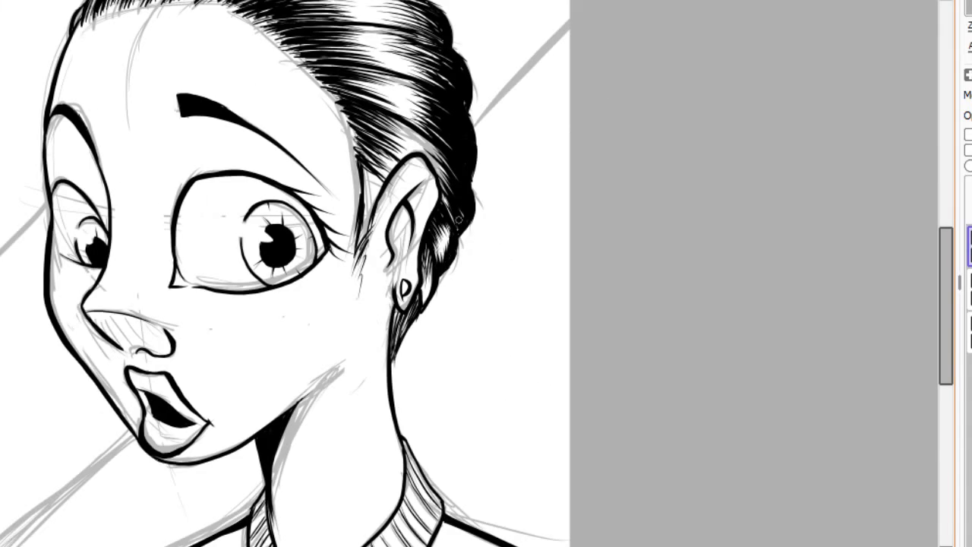
{"action": "scroll", "coordinate": [416, 306], "scroll_direction": "down", "scroll_amount": 3}
{"action": "scroll", "coordinate": [417, 305], "scroll_direction": "up", "scroll_amount": 3}
{"action": "scroll", "coordinate": [417, 305], "scroll_direction": "left", "scroll_amount": 3}
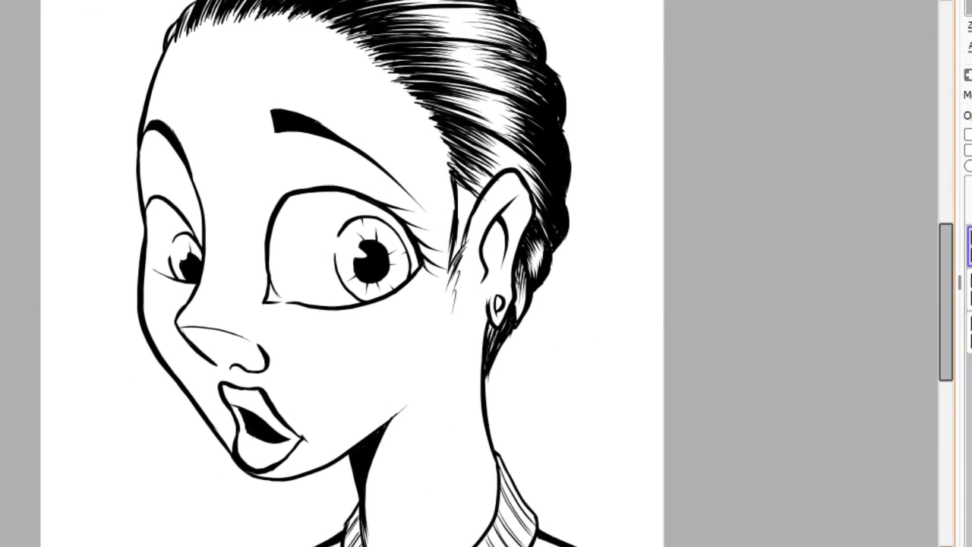
{"action": "scroll", "coordinate": [416, 305], "scroll_direction": "down", "scroll_amount": 2}
{"action": "scroll", "coordinate": [342, 274], "scroll_direction": "up", "scroll_amount": 2}
- Hide the ink, switch to the sketch layer and erase the sketched lips
{"action": "scroll", "coordinate": [342, 274], "scroll_direction": "down", "scroll_amount": 4}
{"action": "scroll", "coordinate": [342, 274], "scroll_direction": "left", "scroll_amount": 1}
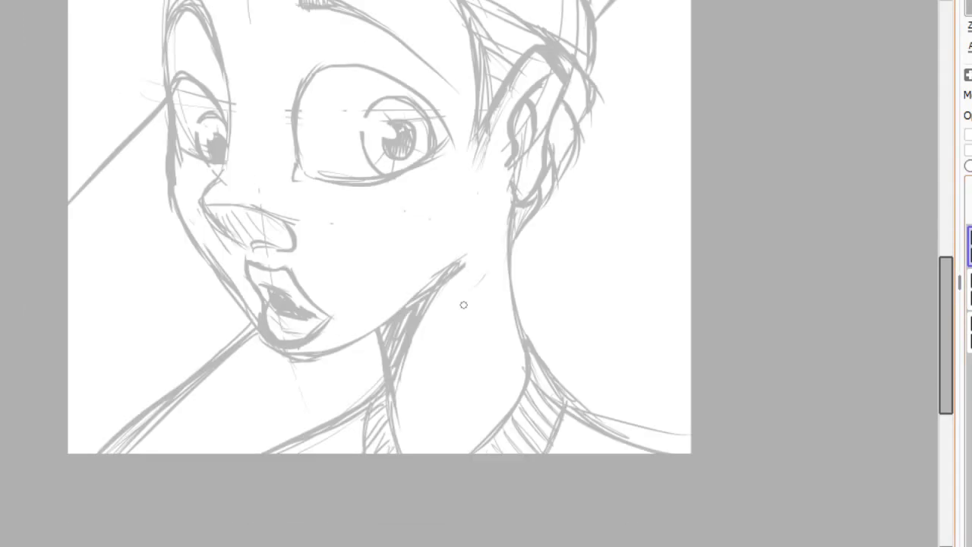
{"action": "key", "text": "Page_Down"}
{"action": "mouse_move", "coordinate": [292, 296]}
{"action": "left_mouse_down"}
{"action": "mouse_move", "coordinate": [313, 333]}
{"action": "mouse_move", "coordinate": [260, 310]}
{"action": "mouse_move", "coordinate": [241, 268]}
{"action": "mouse_move", "coordinate": [282, 306]}
{"action": "mouse_move", "coordinate": [248, 265]}
{"action": "left_mouse_up"}
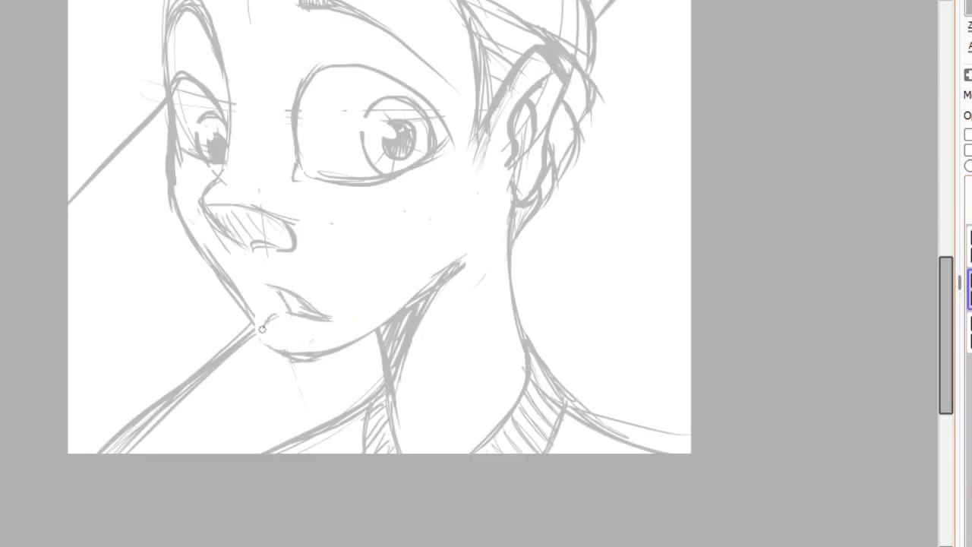
{"action": "mouse_move", "coordinate": [276, 315]}
{"action": "left_mouse_down"}
{"action": "mouse_move", "coordinate": [273, 342]}
{"action": "mouse_move", "coordinate": [354, 325]}
{"action": "left_mouse_up"}
- Redraw the lips on the sketch layer with a wider, slightly parted mouth and a fuller lower lip
{"action": "mouse_move", "coordinate": [270, 293]}
{"action": "left_mouse_down"}
{"action": "mouse_move", "coordinate": [311, 334]}
{"action": "mouse_move", "coordinate": [300, 301]}
{"action": "mouse_move", "coordinate": [316, 301]}
{"action": "left_mouse_up"}
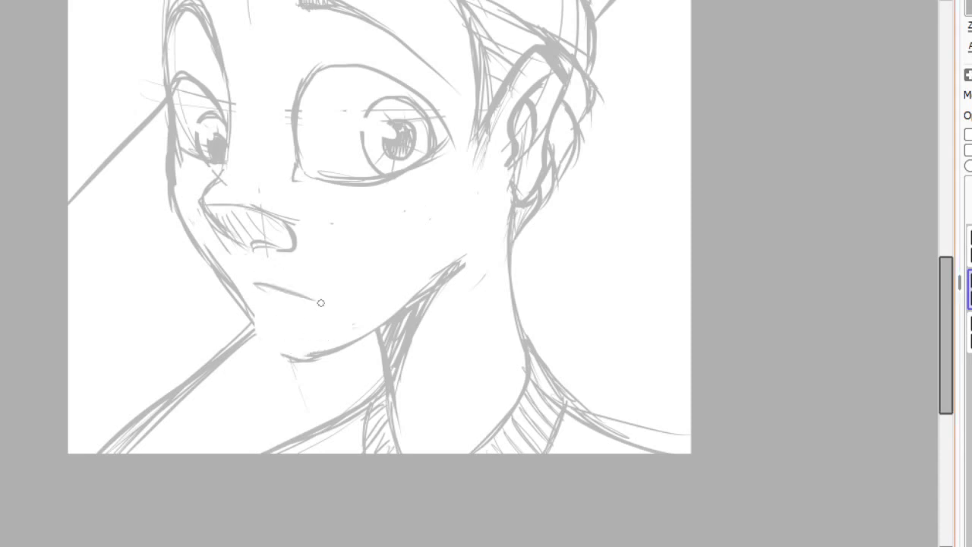
{"action": "mouse_move", "coordinate": [258, 320]}
{"action": "left_mouse_down"}
{"action": "mouse_move", "coordinate": [273, 339]}
{"action": "mouse_move", "coordinate": [340, 330]}
{"action": "left_mouse_up"}
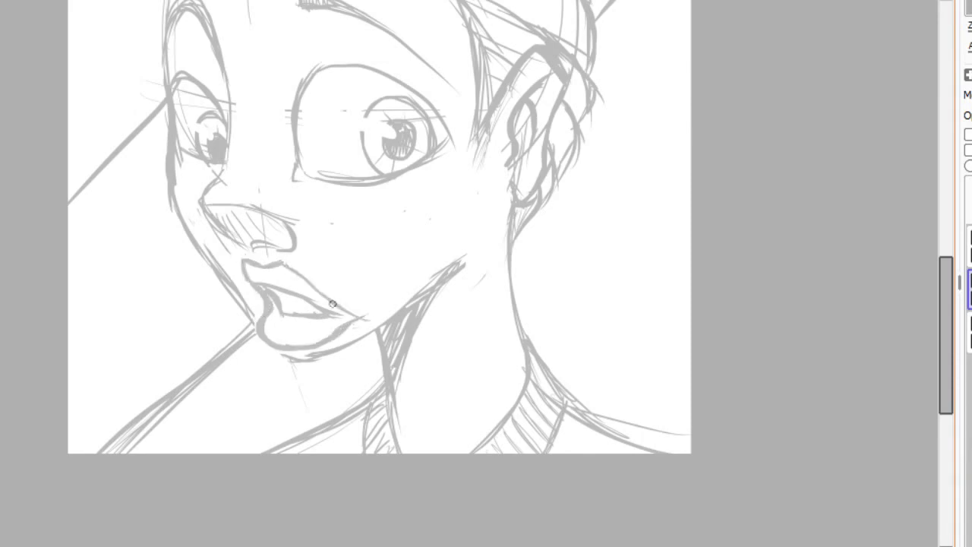
{"action": "left_click_drag", "start_coordinate": [294, 267], "coordinate": [371, 316]}
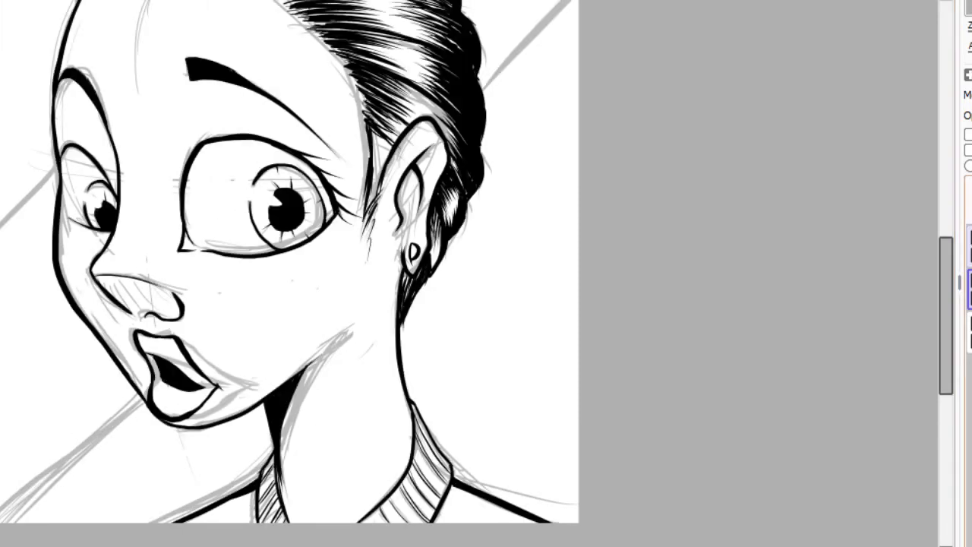
- Erase the old inked lips, ink the wider lips in black over the sketch, and fill the mouth opening black
{"action": "mouse_move", "coordinate": [158, 373]}
{"action": "left_mouse_down"}
{"action": "mouse_move", "coordinate": [208, 391]}
{"action": "mouse_move", "coordinate": [163, 415]}
{"action": "mouse_move", "coordinate": [141, 344]}
{"action": "mouse_move", "coordinate": [179, 379]}
{"action": "left_mouse_up"}
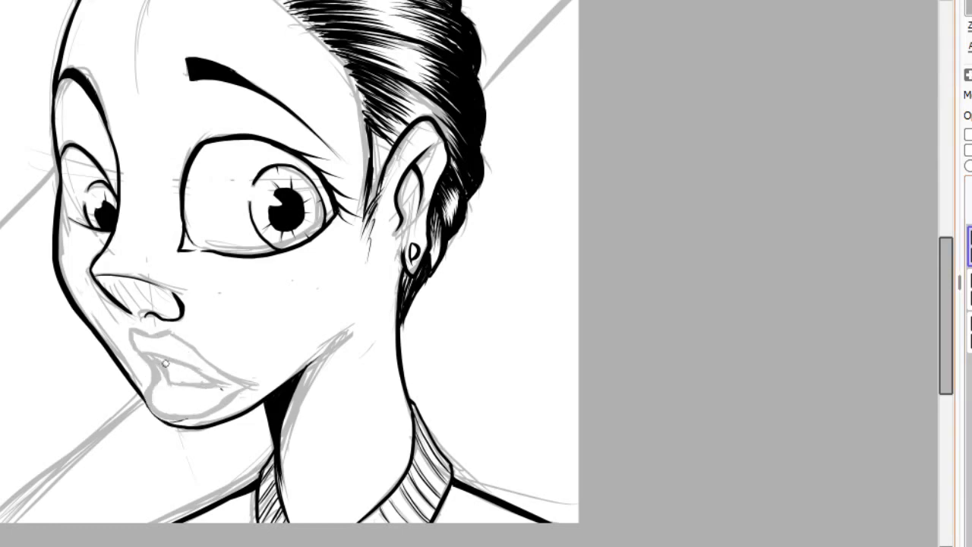
{"action": "scroll", "coordinate": [159, 361], "scroll_direction": "up", "scroll_amount": 2}
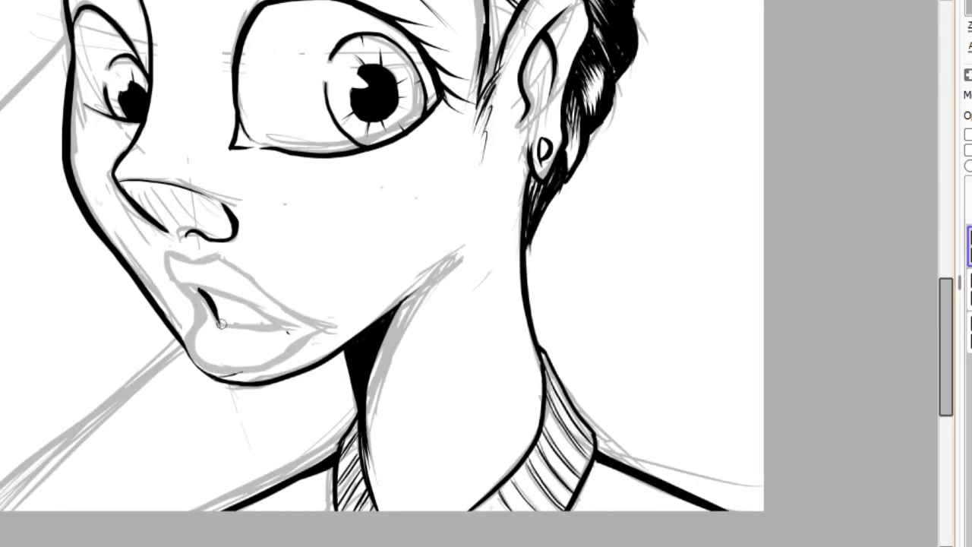
{"action": "mouse_move", "coordinate": [221, 323]}
{"action": "left_mouse_down"}
{"action": "mouse_move", "coordinate": [280, 330]}
{"action": "mouse_move", "coordinate": [266, 315]}
{"action": "mouse_move", "coordinate": [302, 333]}
{"action": "mouse_move", "coordinate": [266, 312]}
{"action": "mouse_move", "coordinate": [281, 325]}
{"action": "mouse_move", "coordinate": [200, 315]}
{"action": "mouse_move", "coordinate": [200, 359]}
{"action": "mouse_move", "coordinate": [269, 359]}
{"action": "mouse_move", "coordinate": [240, 374]}
{"action": "mouse_move", "coordinate": [302, 342]}
{"action": "mouse_move", "coordinate": [329, 327]}
{"action": "left_mouse_up"}
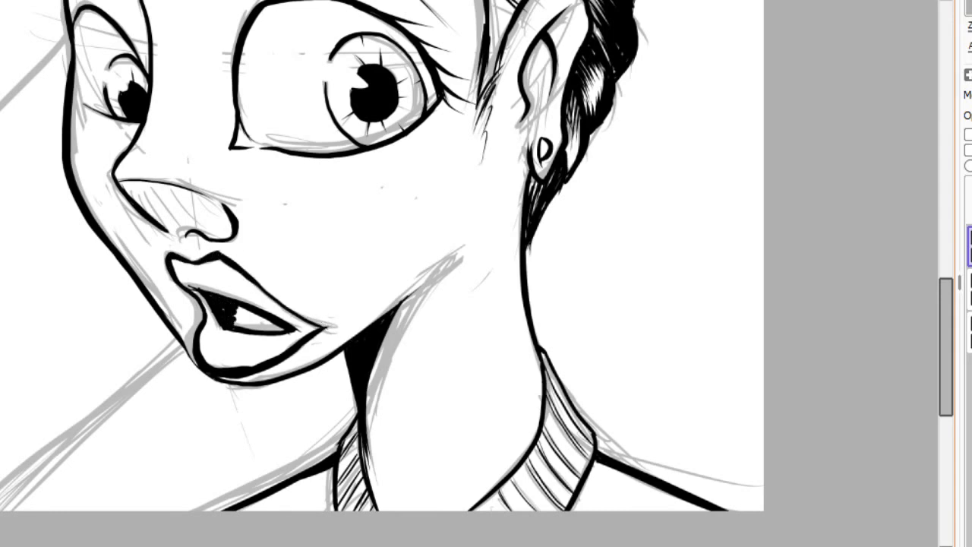
{"action": "mouse_move", "coordinate": [268, 331]}
{"action": "left_mouse_down"}
{"action": "mouse_move", "coordinate": [279, 344]}
{"action": "mouse_move", "coordinate": [196, 403]}
{"action": "mouse_move", "coordinate": [175, 406]}
{"action": "left_mouse_up"}
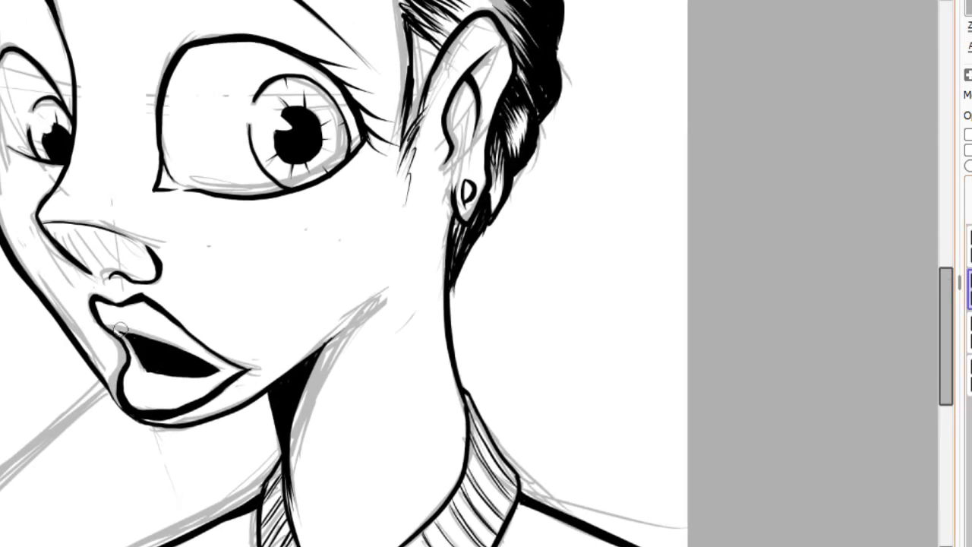
- Fill the upper lip with dark grey and the lower lip with light grey, and dot small highlights on the upper lip
{"action": "left_click_drag", "start_coordinate": [132, 307], "coordinate": [180, 330]}
{"action": "left_click_drag", "start_coordinate": [230, 371], "coordinate": [234, 365]}
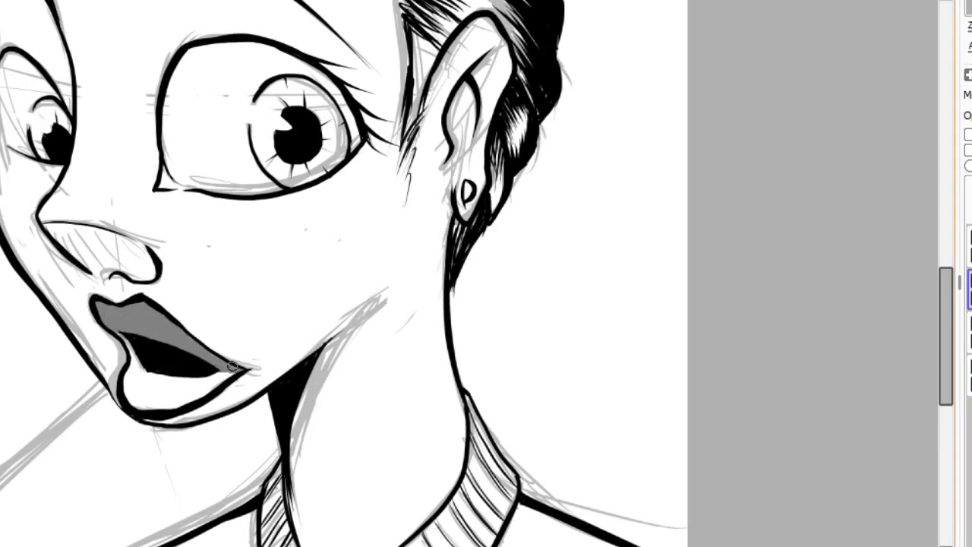
{"action": "mouse_move", "coordinate": [125, 376]}
{"action": "left_mouse_down"}
{"action": "mouse_move", "coordinate": [144, 386]}
{"action": "mouse_move", "coordinate": [182, 382]}
{"action": "mouse_move", "coordinate": [160, 379]}
{"action": "mouse_move", "coordinate": [202, 396]}
{"action": "left_mouse_up"}
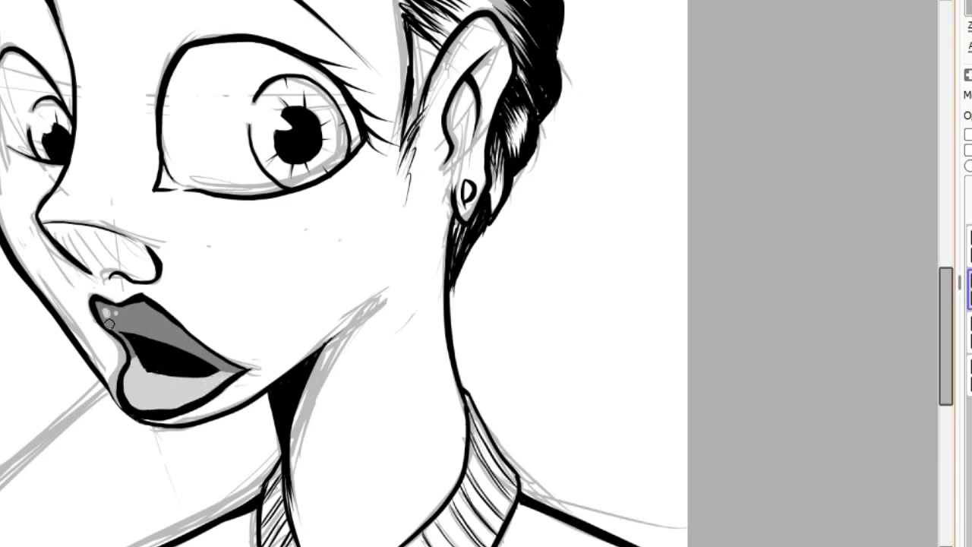
- Fill both irises with light grey, leaving a white wedge highlight in each, and hide the sketch
{"action": "mouse_move", "coordinate": [302, 178]}
{"action": "left_mouse_down"}
{"action": "mouse_move", "coordinate": [258, 284]}
{"action": "mouse_move", "coordinate": [226, 311]}
{"action": "left_mouse_up"}
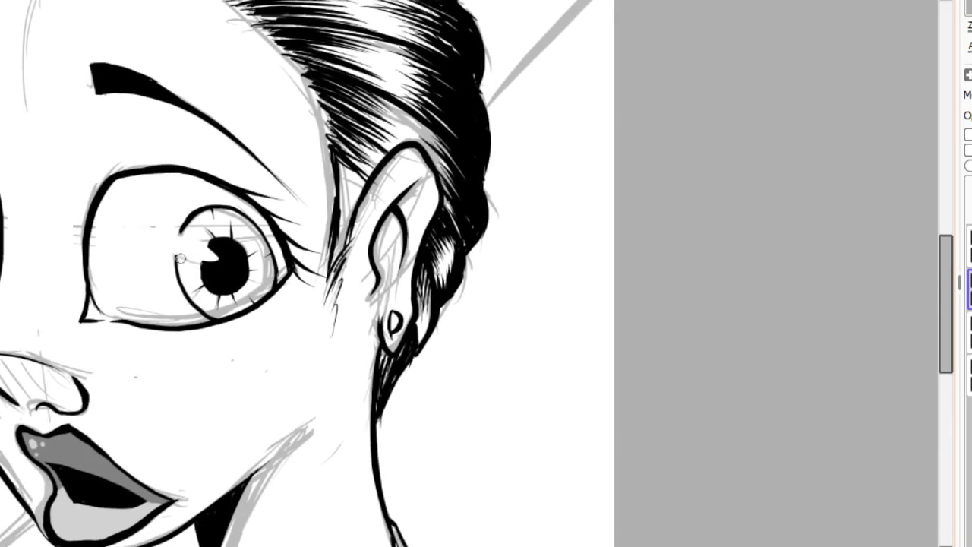
{"action": "mouse_move", "coordinate": [185, 273]}
{"action": "left_mouse_down"}
{"action": "mouse_move", "coordinate": [228, 293]}
{"action": "mouse_move", "coordinate": [251, 243]}
{"action": "mouse_move", "coordinate": [240, 302]}
{"action": "left_mouse_up"}
{"action": "key", "text": "h"}
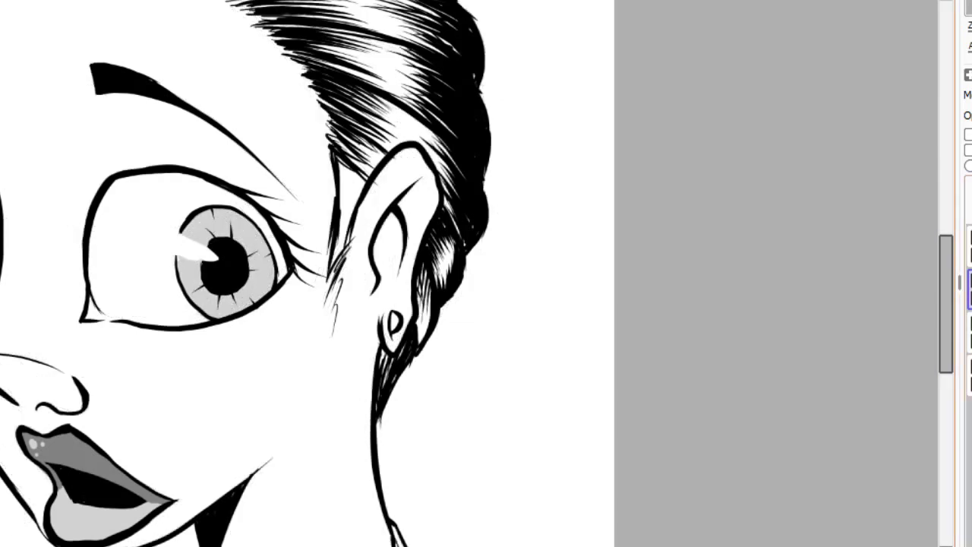
{"action": "left_click_drag", "start_coordinate": [331, 388], "coordinate": [586, 407]}
{"action": "left_click_drag", "start_coordinate": [233, 283], "coordinate": [246, 273]}
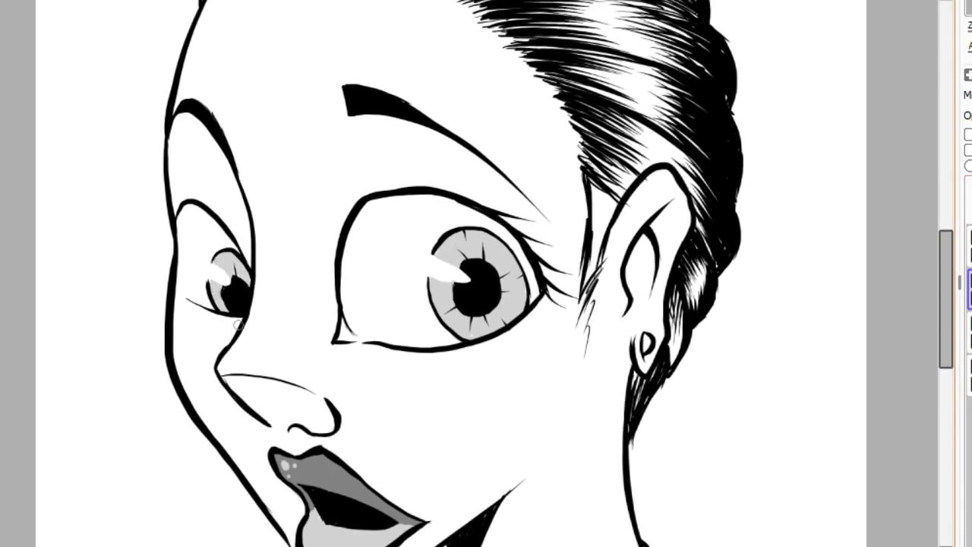
- Shade the nose with very pale grey and add grey tones to the neck and shirt
{"action": "left_click_drag", "start_coordinate": [238, 324], "coordinate": [90, 64]}
{"action": "mouse_move", "coordinate": [365, 227]}
{"action": "left_mouse_down"}
{"action": "mouse_move", "coordinate": [323, 335]}
{"action": "mouse_move", "coordinate": [178, 326]}
{"action": "left_mouse_up"}
{"action": "mouse_move", "coordinate": [386, 453]}
{"action": "left_mouse_down"}
{"action": "mouse_move", "coordinate": [404, 417]}
{"action": "mouse_move", "coordinate": [452, 434]}
{"action": "left_mouse_up"}
{"action": "mouse_move", "coordinate": [456, 380]}
{"action": "left_mouse_down"}
{"action": "mouse_move", "coordinate": [592, 324]}
{"action": "mouse_move", "coordinate": [657, 313]}
{"action": "left_mouse_up"}
{"action": "mouse_move", "coordinate": [380, 152]}
{"action": "left_mouse_down"}
{"action": "mouse_move", "coordinate": [233, 386]}
{"action": "mouse_move", "coordinate": [370, 297]}
{"action": "left_mouse_up"}
{"action": "left_click_drag", "start_coordinate": [370, 334], "coordinate": [377, 293]}
{"action": "mouse_move", "coordinate": [381, 375]}
{"action": "left_mouse_down"}
{"action": "mouse_move", "coordinate": [511, 351]}
{"action": "mouse_move", "coordinate": [512, 380]}
{"action": "left_mouse_up"}
{"action": "mouse_move", "coordinate": [467, 330]}
{"action": "left_mouse_down"}
{"action": "mouse_move", "coordinate": [494, 237]}
{"action": "mouse_move", "coordinate": [482, 325]}
{"action": "left_mouse_up"}
{"action": "mouse_move", "coordinate": [425, 304]}
{"action": "left_mouse_down"}
{"action": "mouse_move", "coordinate": [465, 280]}
{"action": "mouse_move", "coordinate": [477, 310]}
{"action": "left_mouse_up"}
{"action": "left_click_drag", "start_coordinate": [380, 342], "coordinate": [404, 211]}
{"action": "mouse_move", "coordinate": [182, 308]}
{"action": "left_mouse_down"}
{"action": "mouse_move", "coordinate": [240, 352]}
{"action": "mouse_move", "coordinate": [266, 351]}
{"action": "mouse_move", "coordinate": [254, 317]}
{"action": "left_mouse_up"}
- Shade the inner ear light grey and fill the white gaps in the hair around the ear with mid-grey
{"action": "left_click_drag", "start_coordinate": [532, 76], "coordinate": [338, 348]}
{"action": "left_click_drag", "start_coordinate": [342, 152], "coordinate": [335, 174]}
{"action": "key", "text": "ctrl+z"}
{"action": "mouse_move", "coordinate": [376, 316]}
{"action": "left_mouse_down"}
{"action": "mouse_move", "coordinate": [353, 395]}
{"action": "mouse_move", "coordinate": [410, 346]}
{"action": "mouse_move", "coordinate": [432, 356]}
{"action": "mouse_move", "coordinate": [459, 403]}
{"action": "left_mouse_up"}
{"action": "left_click_drag", "start_coordinate": [456, 440], "coordinate": [465, 494]}
{"action": "left_click_drag", "start_coordinate": [456, 494], "coordinate": [478, 346]}
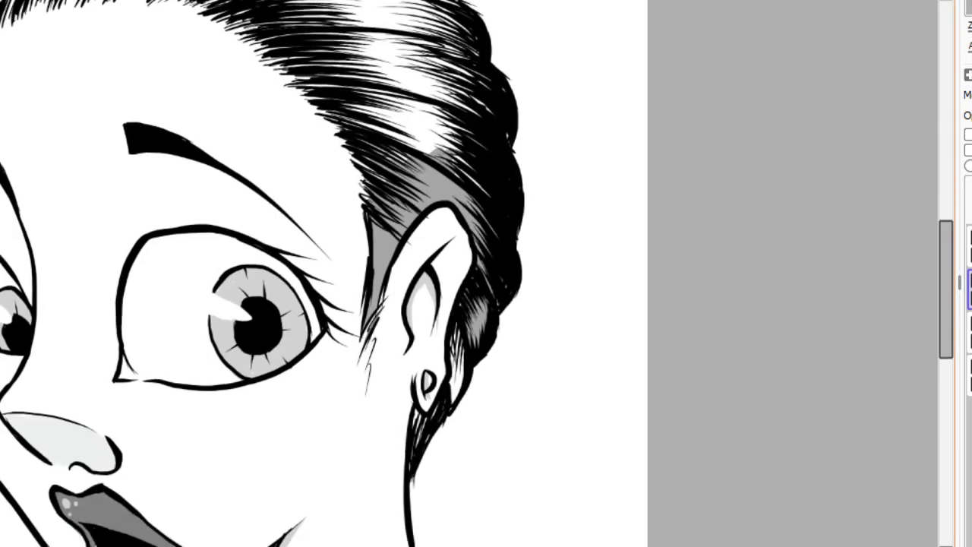
{"action": "left_click_drag", "start_coordinate": [426, 410], "coordinate": [463, 373]}
{"action": "left_click_drag", "start_coordinate": [418, 152], "coordinate": [356, 367]}
{"action": "mouse_move", "coordinate": [357, 395]}
{"action": "left_mouse_down"}
{"action": "mouse_move", "coordinate": [423, 366]}
{"action": "mouse_move", "coordinate": [384, 220]}
{"action": "mouse_move", "coordinate": [243, 243]}
{"action": "left_mouse_up"}
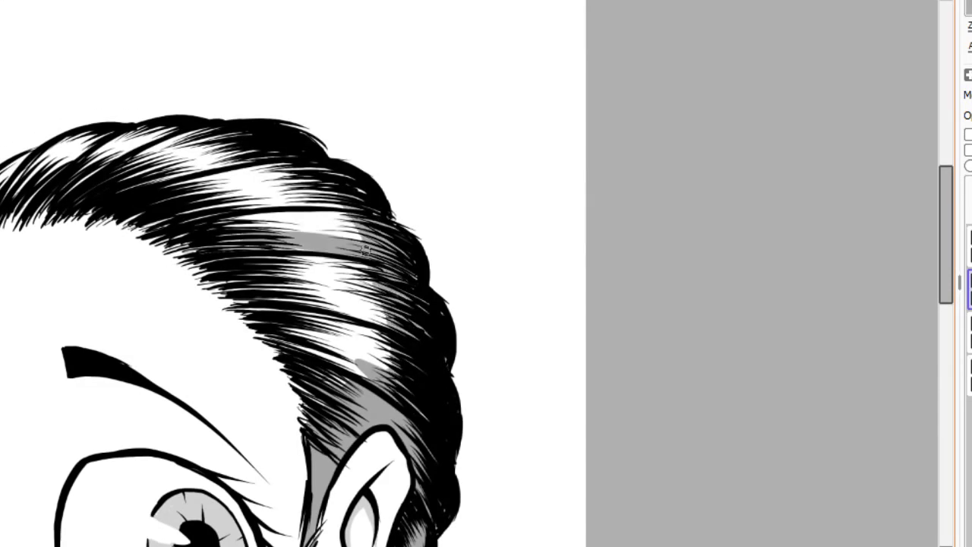
- Fill the remaining white highlights across the crown and side of the hair with mid-grey
{"action": "left_click_drag", "start_coordinate": [365, 228], "coordinate": [244, 205]}
{"action": "left_click_drag", "start_coordinate": [304, 228], "coordinate": [381, 297]}
{"action": "mouse_move", "coordinate": [266, 258]}
{"action": "left_mouse_down"}
{"action": "mouse_move", "coordinate": [340, 250]}
{"action": "mouse_move", "coordinate": [228, 220]}
{"action": "mouse_move", "coordinate": [83, 243]}
{"action": "mouse_move", "coordinate": [15, 304]}
{"action": "mouse_move", "coordinate": [35, 275]}
{"action": "left_mouse_up"}
{"action": "left_click_drag", "start_coordinate": [395, 227], "coordinate": [281, 250]}
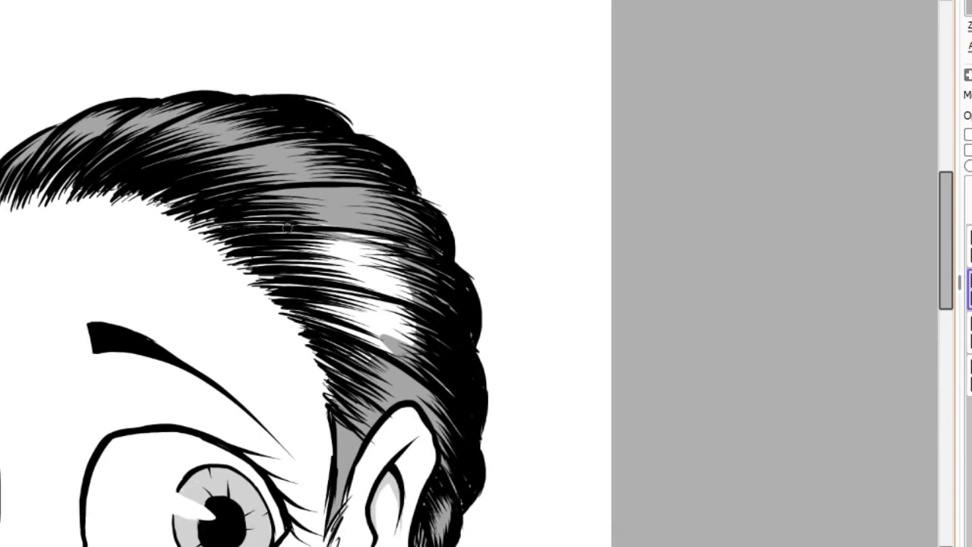
{"action": "left_click_drag", "start_coordinate": [402, 250], "coordinate": [289, 300]}
{"action": "mouse_move", "coordinate": [410, 311]}
{"action": "left_mouse_down"}
{"action": "mouse_move", "coordinate": [315, 294]}
{"action": "mouse_move", "coordinate": [319, 304]}
{"action": "left_mouse_up"}
{"action": "left_click_drag", "start_coordinate": [373, 369], "coordinate": [334, 346]}
{"action": "scroll", "coordinate": [350, 357], "scroll_direction": "down", "scroll_amount": 5}
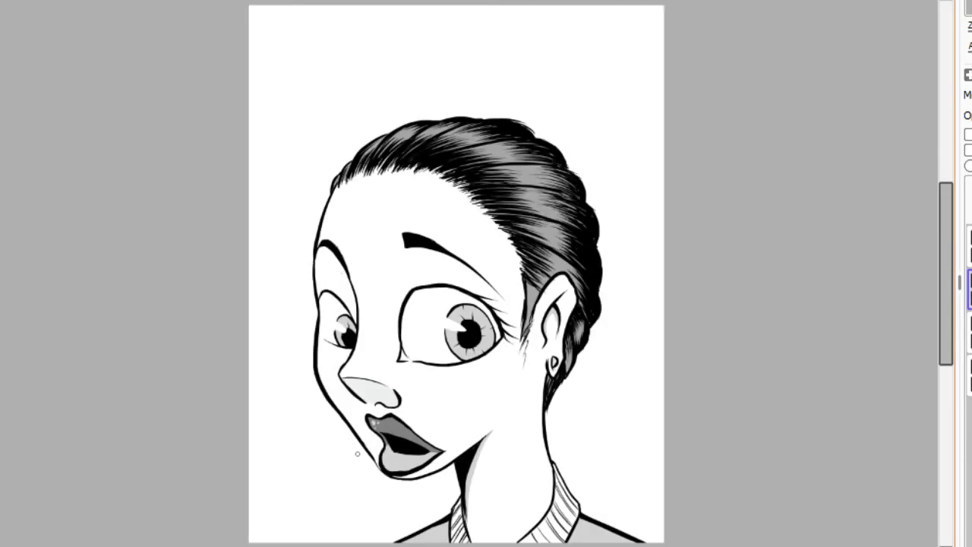
- Outline a wide diagonal band behind the head across the background and fill it with grey
{"action": "left_click_drag", "start_coordinate": [357, 454], "coordinate": [272, 544]}
{"action": "left_click_drag", "start_coordinate": [666, 138], "coordinate": [594, 209]}
{"action": "left_click_drag", "start_coordinate": [248, 328], "coordinate": [311, 261]}
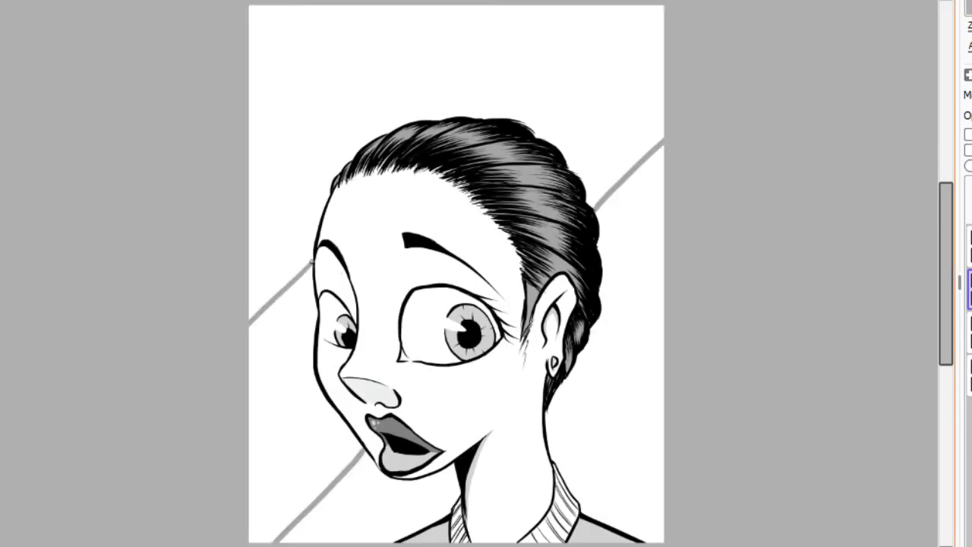
{"action": "left_click_drag", "start_coordinate": [639, 4], "coordinate": [488, 119]}
{"action": "left_click_drag", "start_coordinate": [665, 127], "coordinate": [592, 204]}
{"action": "left_click_drag", "start_coordinate": [248, 335], "coordinate": [313, 268]}
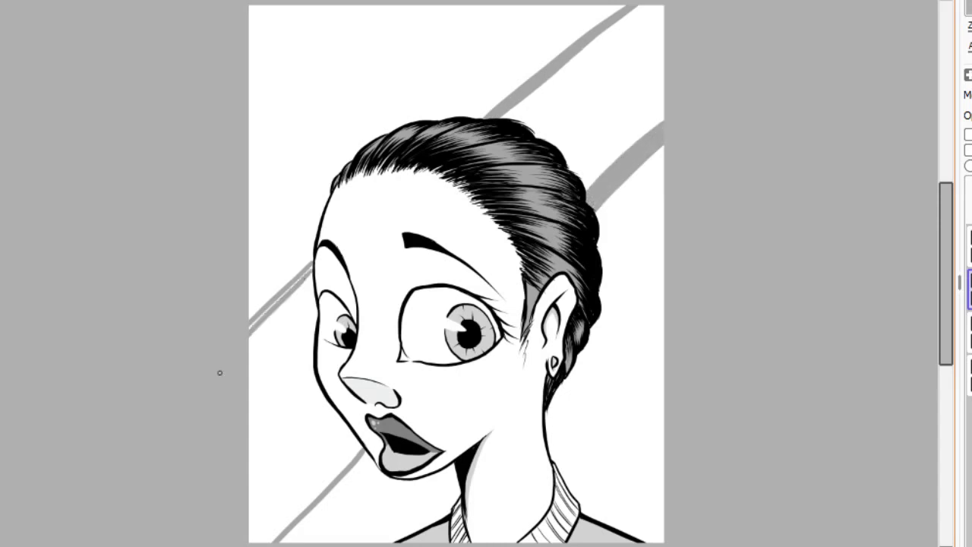
{"action": "left_click_drag", "start_coordinate": [316, 320], "coordinate": [362, 451]}
{"action": "mouse_move", "coordinate": [357, 453]}
{"action": "left_mouse_down"}
{"action": "mouse_move", "coordinate": [269, 544]}
{"action": "mouse_move", "coordinate": [257, 544]}
{"action": "left_mouse_up"}
{"action": "left_click", "coordinate": [584, 164]}
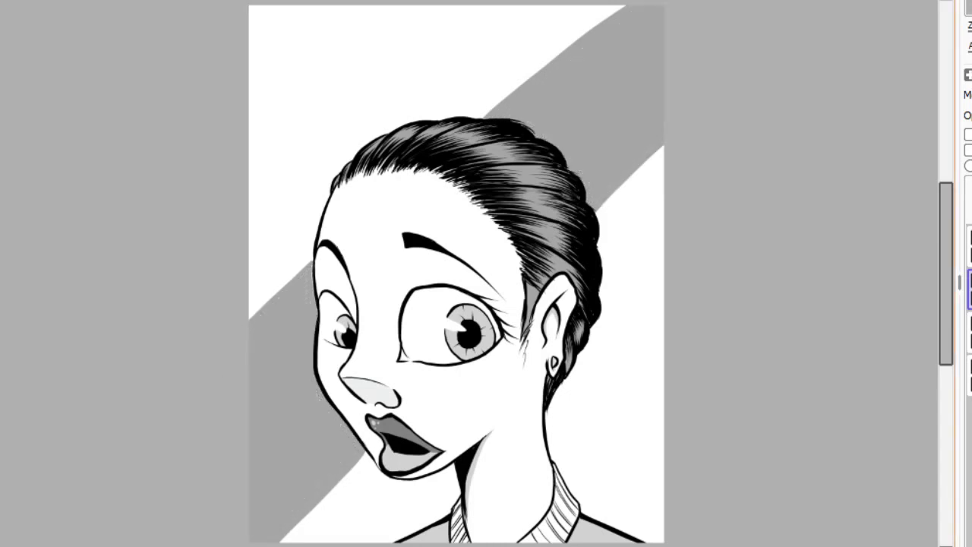
- Paint narrower grey diagonal stripes in the background beside the collar and across the canvas's upper-left corner
{"action": "left_click_drag", "start_coordinate": [666, 384], "coordinate": [571, 493]}
{"action": "mouse_move", "coordinate": [665, 454]}
{"action": "left_mouse_down"}
{"action": "mouse_move", "coordinate": [608, 526]}
{"action": "mouse_move", "coordinate": [665, 392]}
{"action": "mouse_move", "coordinate": [585, 501]}
{"action": "left_mouse_up"}
{"action": "left_click_drag", "start_coordinate": [666, 433], "coordinate": [587, 502]}
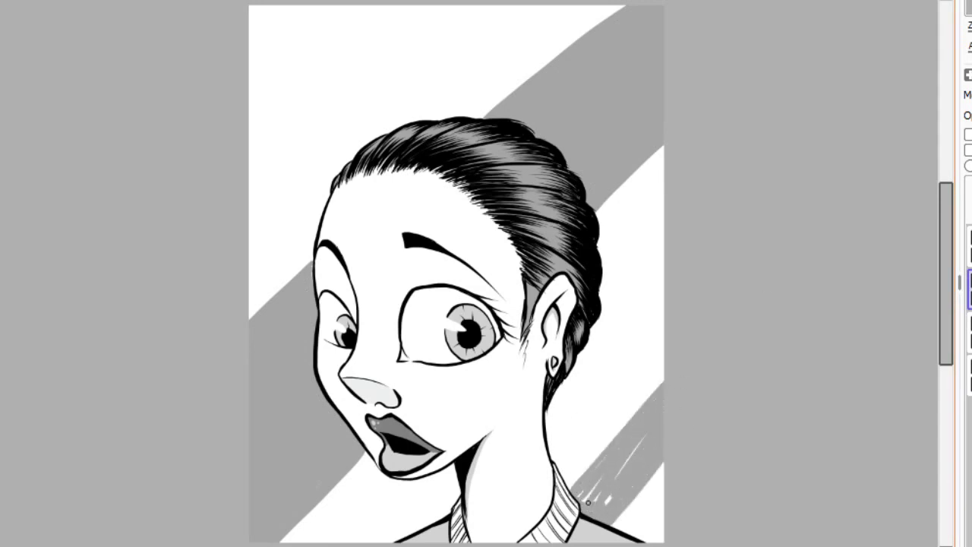
{"action": "mouse_move", "coordinate": [437, 6]}
{"action": "left_mouse_down"}
{"action": "mouse_move", "coordinate": [249, 199]}
{"action": "mouse_move", "coordinate": [249, 186]}
{"action": "left_mouse_up"}
{"action": "left_click_drag", "start_coordinate": [397, 6], "coordinate": [249, 169]}
- Extend and straighten the wide band's upper edge, and erase a thin white outline between the stripes and the figure
{"action": "left_click_drag", "start_coordinate": [474, 120], "coordinate": [608, 5]}
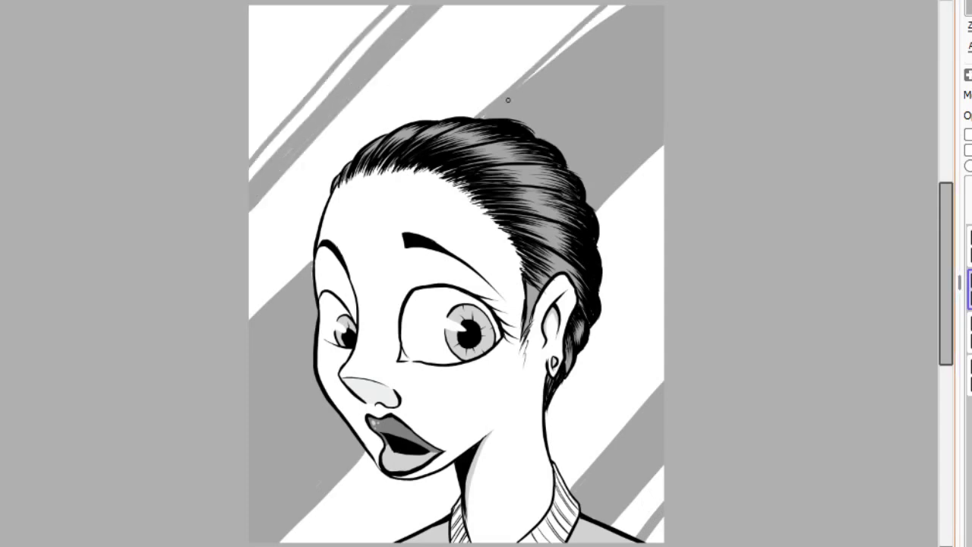
{"action": "left_click_drag", "start_coordinate": [523, 85], "coordinate": [624, 13]}
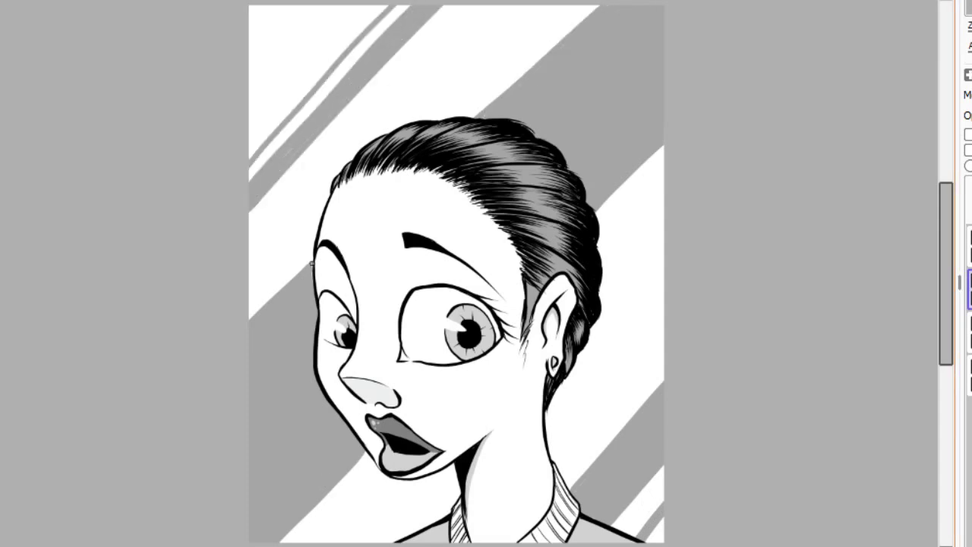
{"action": "mouse_move", "coordinate": [311, 266]}
{"action": "left_mouse_down"}
{"action": "mouse_move", "coordinate": [318, 385]}
{"action": "mouse_move", "coordinate": [364, 459]}
{"action": "left_mouse_up"}
{"action": "left_click_drag", "start_coordinate": [571, 486], "coordinate": [612, 526]}
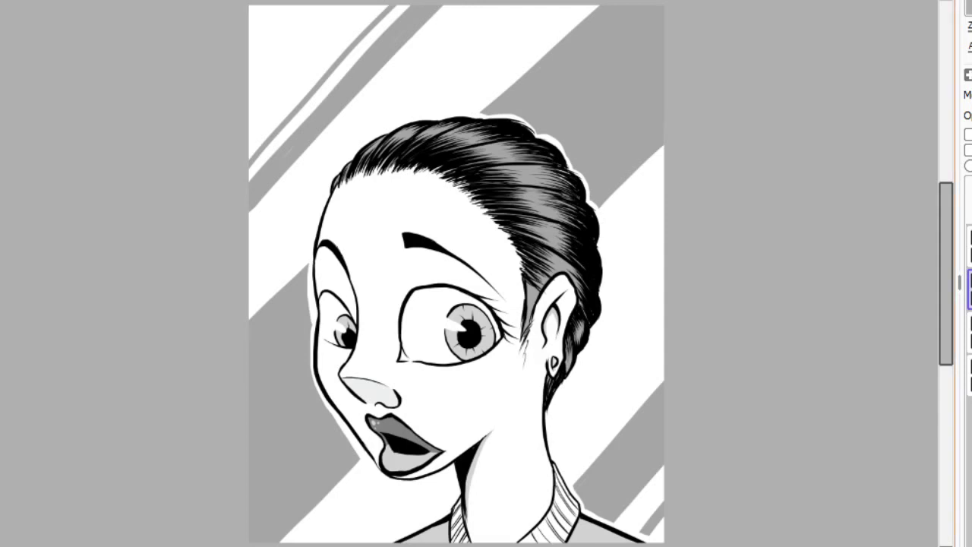
- Select the larger eye with its eyebrow and scale it down on both the grey shading and ink layers
{"action": "mouse_move", "coordinate": [391, 221]}
{"action": "left_mouse_down"}
{"action": "mouse_move", "coordinate": [505, 357]}
{"action": "mouse_move", "coordinate": [399, 216]}
{"action": "left_mouse_up"}
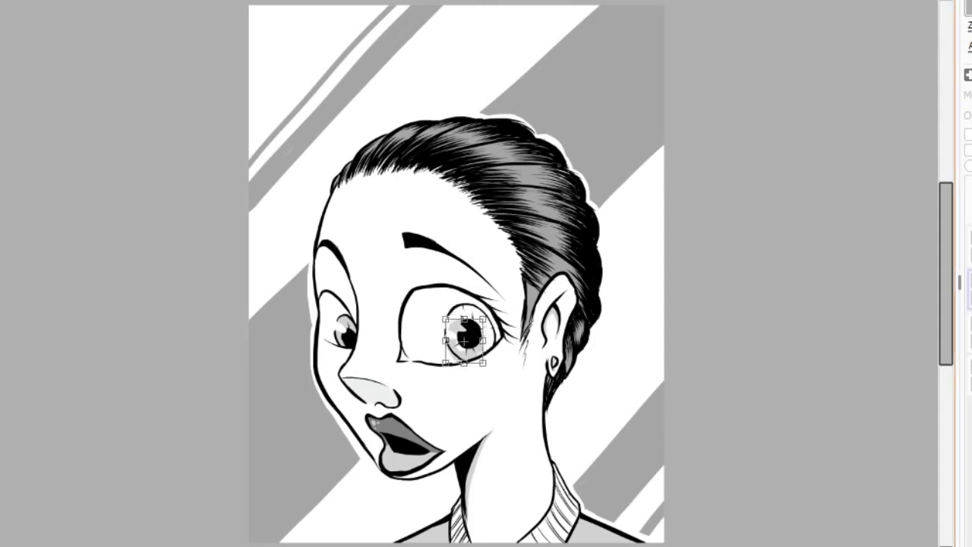
{"action": "left_click", "coordinate": [970, 247]}
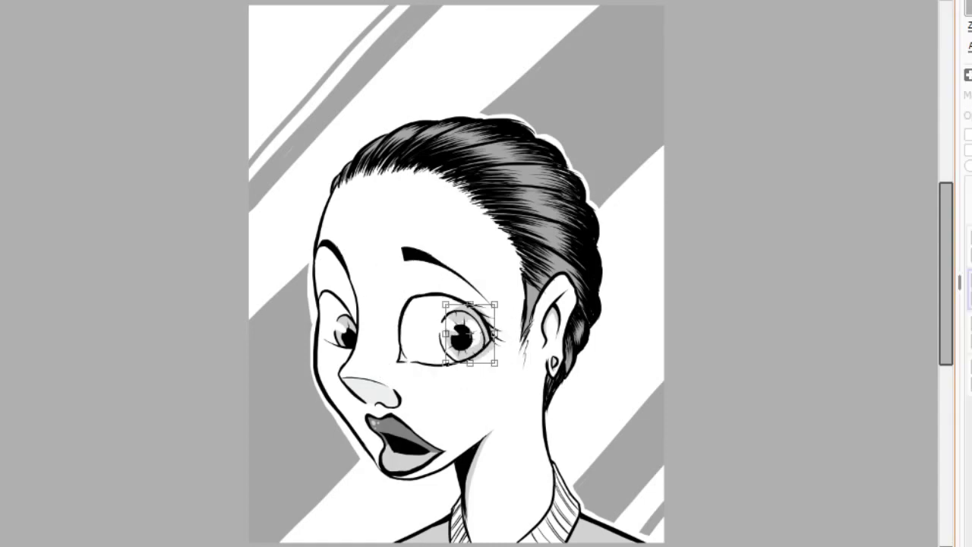
{"action": "left_click", "coordinate": [969, 293]}
- Repaint the larger eye's iris light grey up to its outline and clean up the white wedge highlights in the irises
{"action": "key", "text": "1"}
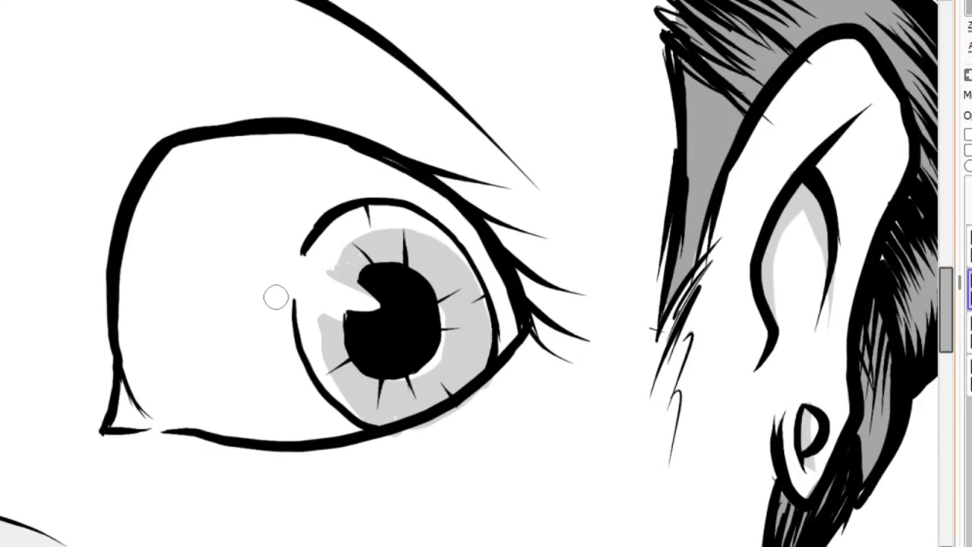
{"action": "left_click_drag", "start_coordinate": [319, 247], "coordinate": [364, 296]}
{"action": "left_click_drag", "start_coordinate": [327, 228], "coordinate": [456, 228]}
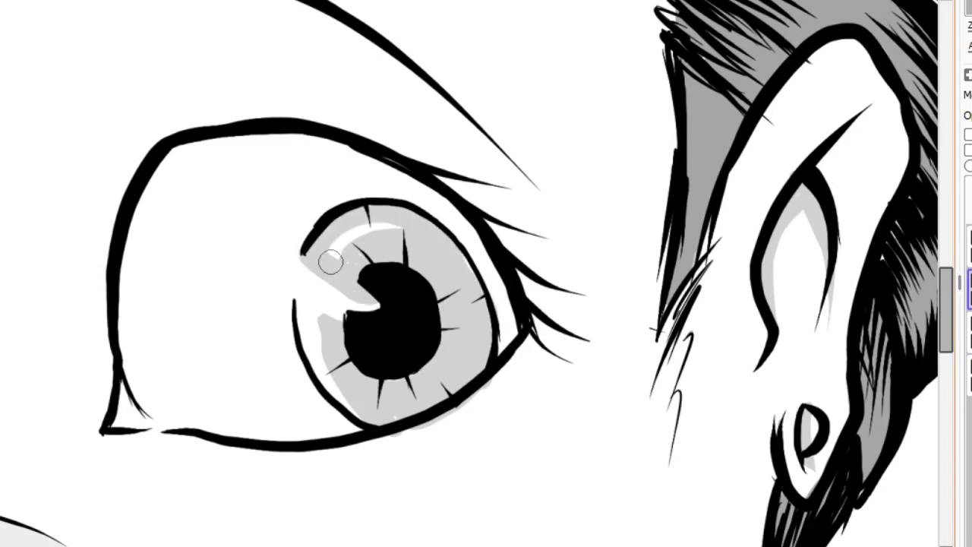
{"action": "left_click_drag", "start_coordinate": [334, 258], "coordinate": [384, 239]}
{"action": "left_click_drag", "start_coordinate": [304, 319], "coordinate": [365, 414]}
{"action": "left_click_drag", "start_coordinate": [343, 274], "coordinate": [376, 300]}
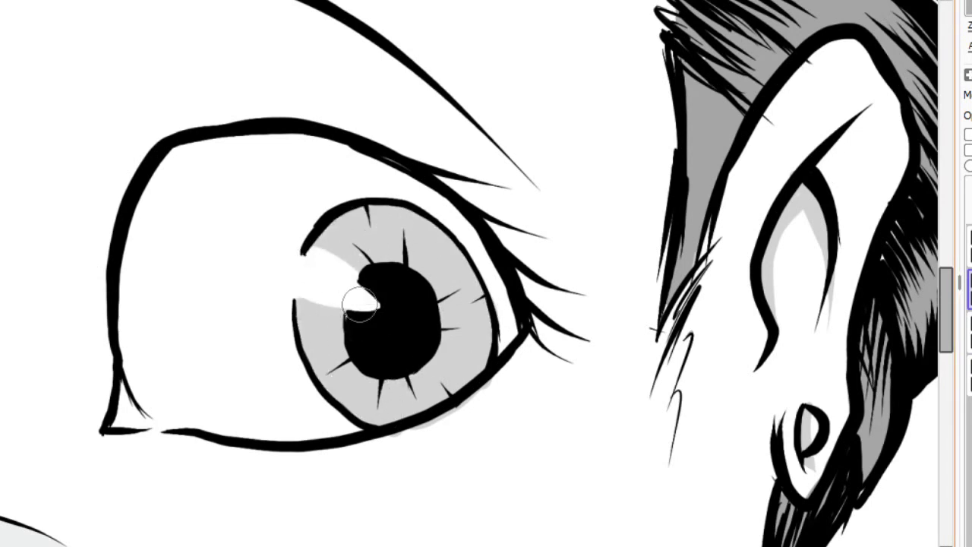
{"action": "mouse_move", "coordinate": [300, 281]}
{"action": "left_mouse_down"}
{"action": "mouse_move", "coordinate": [395, 293]}
{"action": "mouse_move", "coordinate": [629, 176]}
{"action": "left_mouse_up"}
{"action": "left_click_drag", "start_coordinate": [177, 264], "coordinate": [253, 370]}
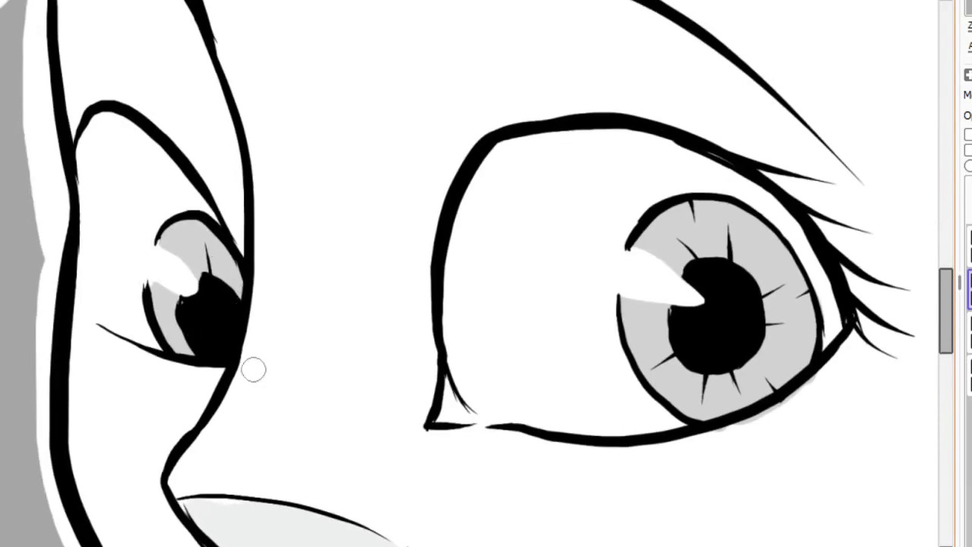
- Add slightly darker grey streaks and rim shading to both irises, and erase the grey spill below the larger eye
{"action": "scroll", "coordinate": [413, 276], "scroll_direction": "right", "scroll_amount": 5}
{"action": "left_click_drag", "start_coordinate": [420, 228], "coordinate": [423, 281]}
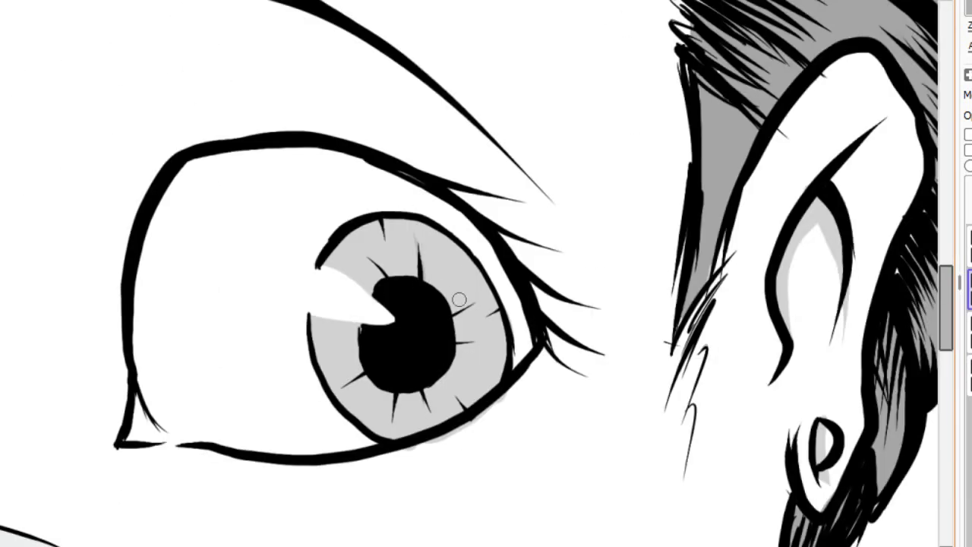
{"action": "left_click_drag", "start_coordinate": [313, 324], "coordinate": [365, 426]}
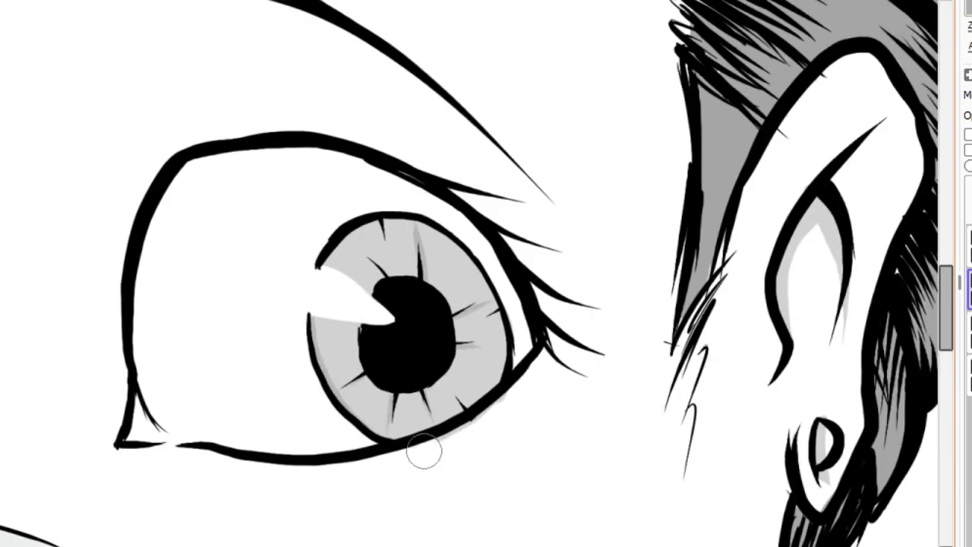
{"action": "mouse_move", "coordinate": [500, 378]}
{"action": "left_mouse_down"}
{"action": "mouse_move", "coordinate": [495, 302]}
{"action": "mouse_move", "coordinate": [453, 245]}
{"action": "left_mouse_up"}
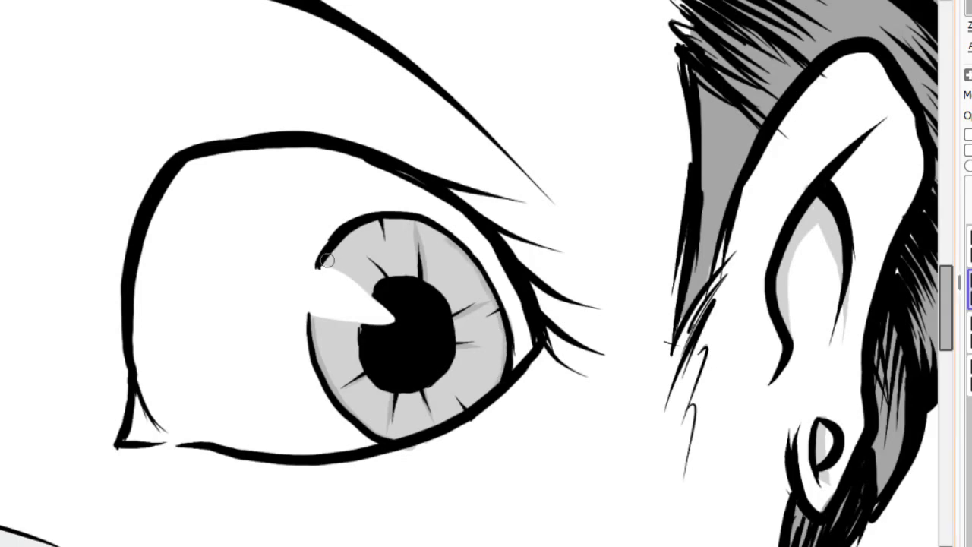
{"action": "left_click_drag", "start_coordinate": [327, 261], "coordinate": [430, 225]}
{"action": "scroll", "coordinate": [381, 220], "scroll_direction": "left", "scroll_amount": 6}
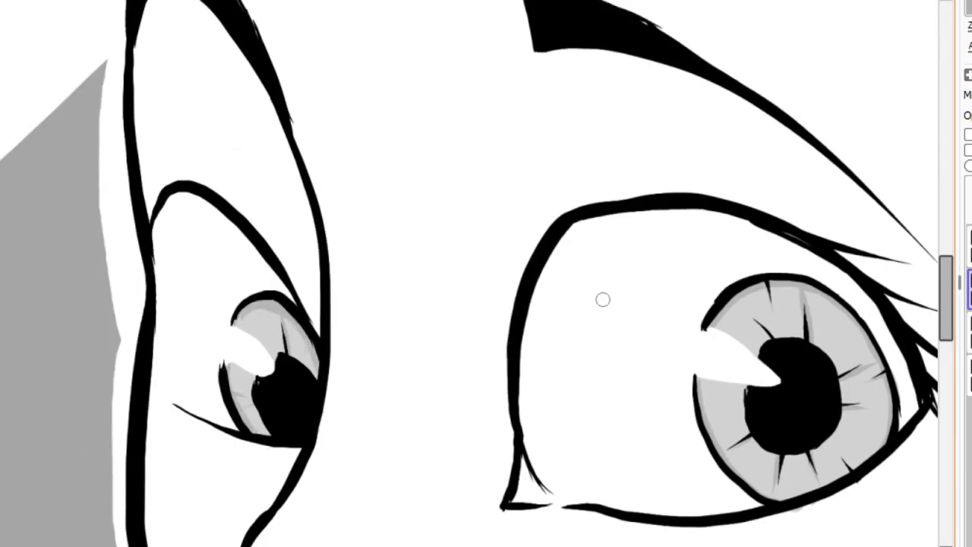
{"action": "scroll", "coordinate": [603, 297], "scroll_direction": "right", "scroll_amount": 5}
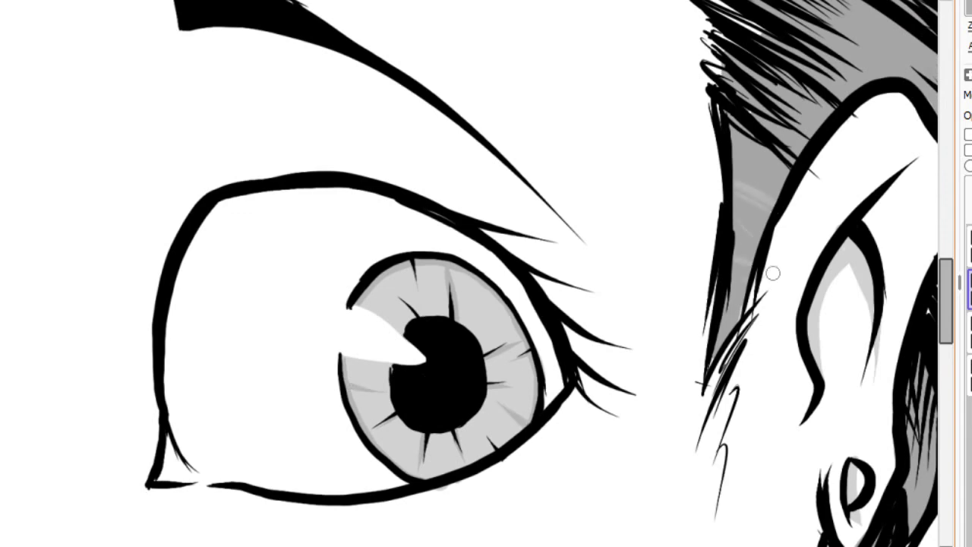